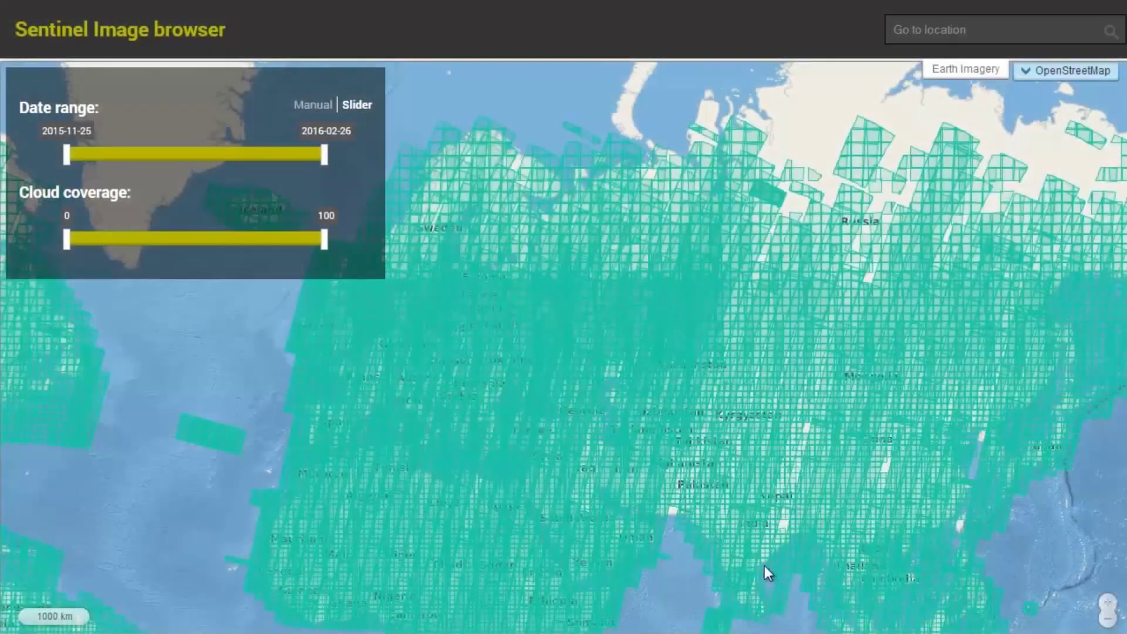
- Zoom to India and filter tiles to 2016-01-26 through 2016-02-26 with at most 20% cloud coverage
left_click_drag(680, 486, 816, 623)
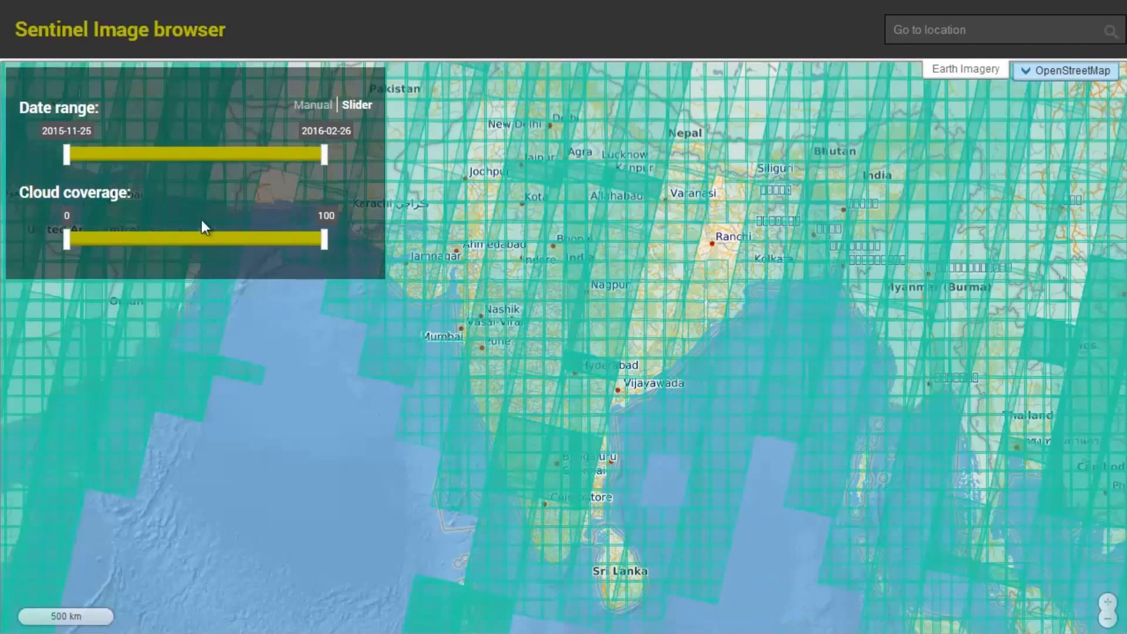
left_click_drag(66, 157, 243, 155)
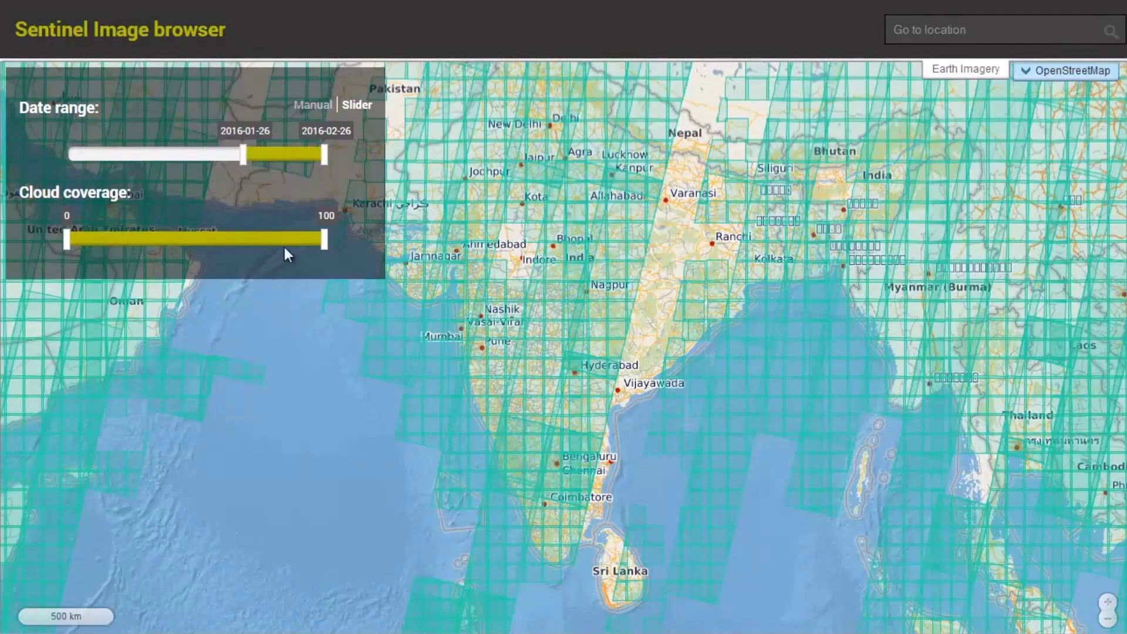
left_click_drag(325, 238, 113, 235)
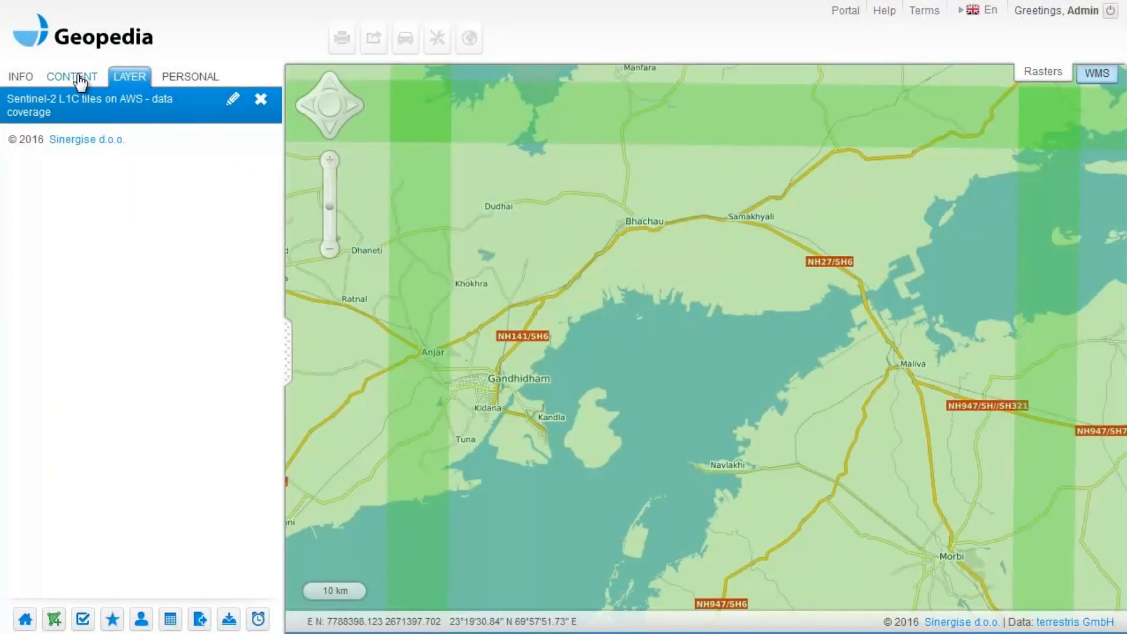
- Hide the Sentinel-2 tiles on AWS layer, show Sentinel layer type test imagery, and pan
left_click(80, 79)
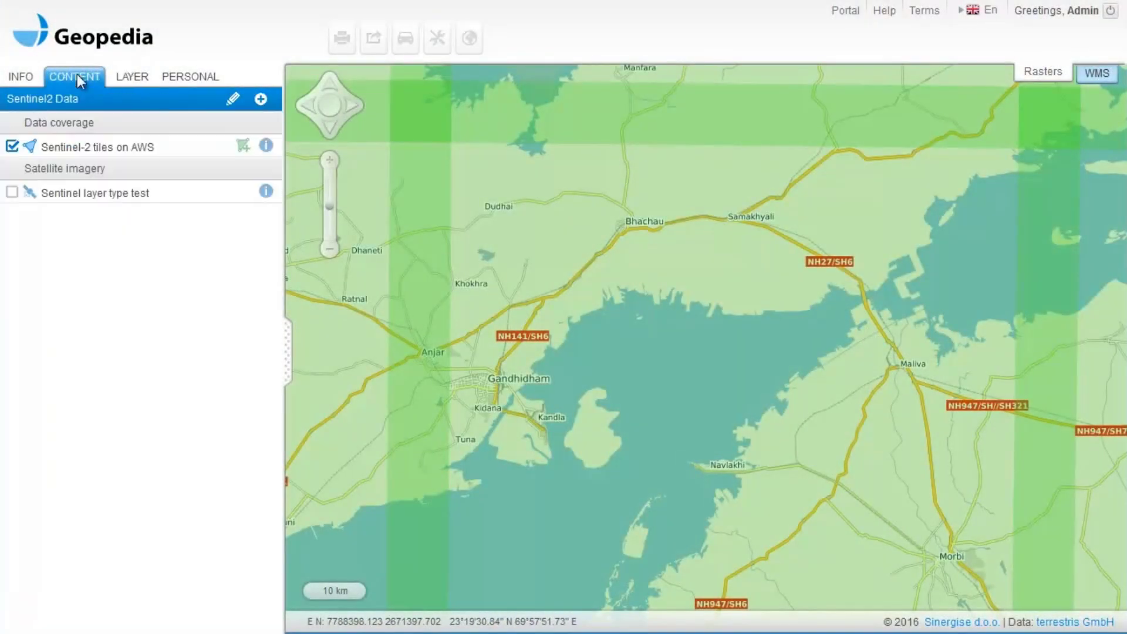
left_click(14, 149)
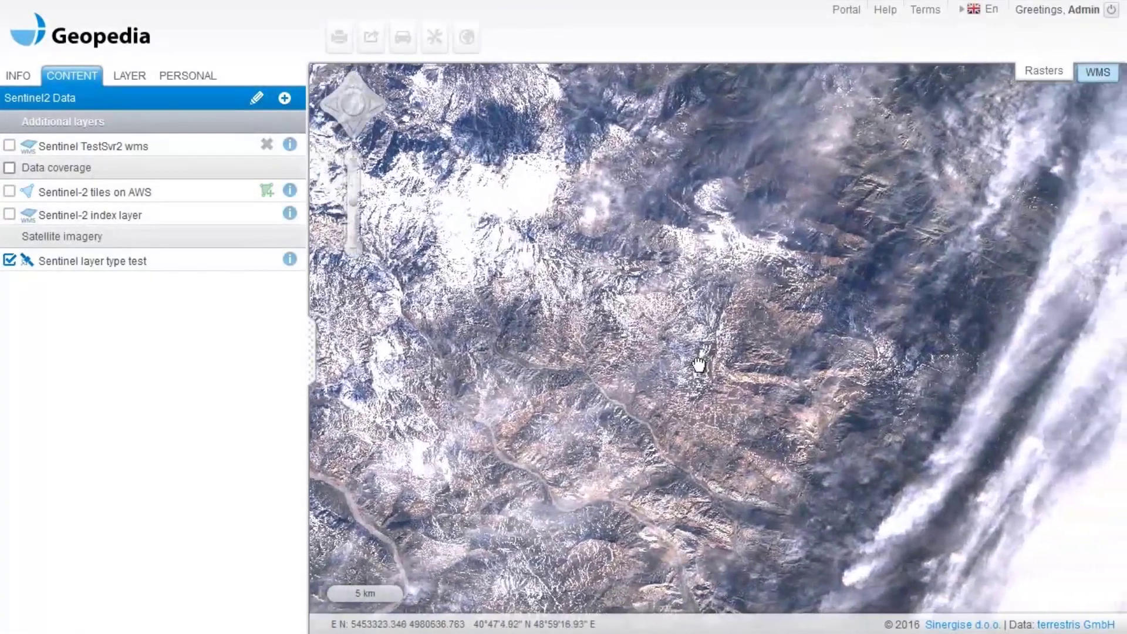
left_click_drag(699, 364, 569, 332)
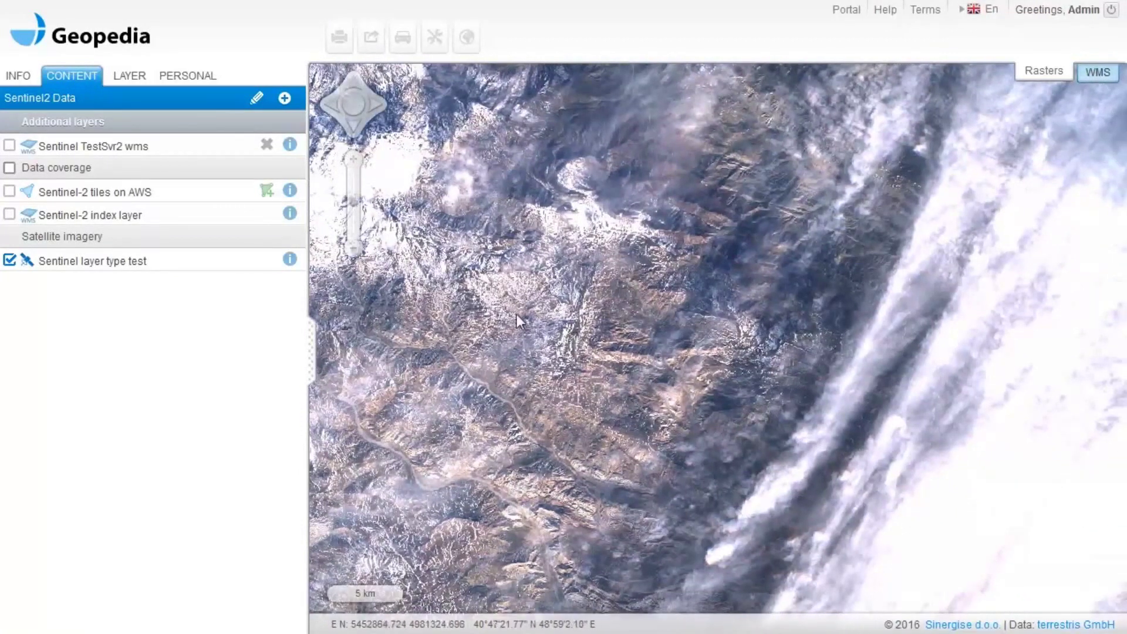
- Set the test layer's time filter end date to 2016-02-02 and refresh the imagery
left_click(290, 260)
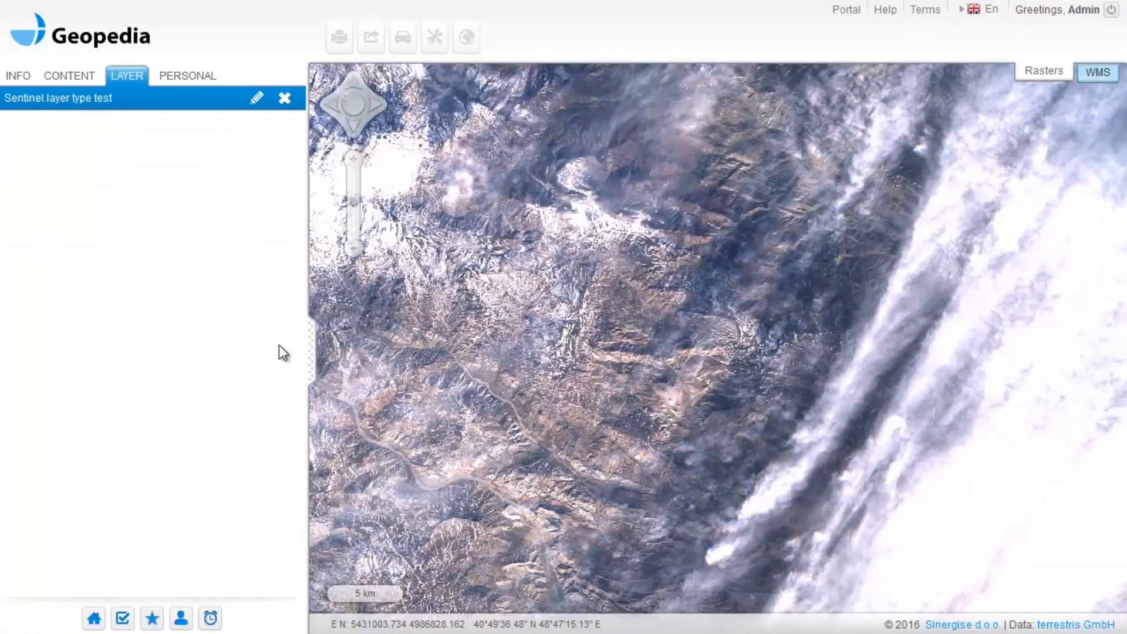
left_click(211, 616)
left_click(246, 206)
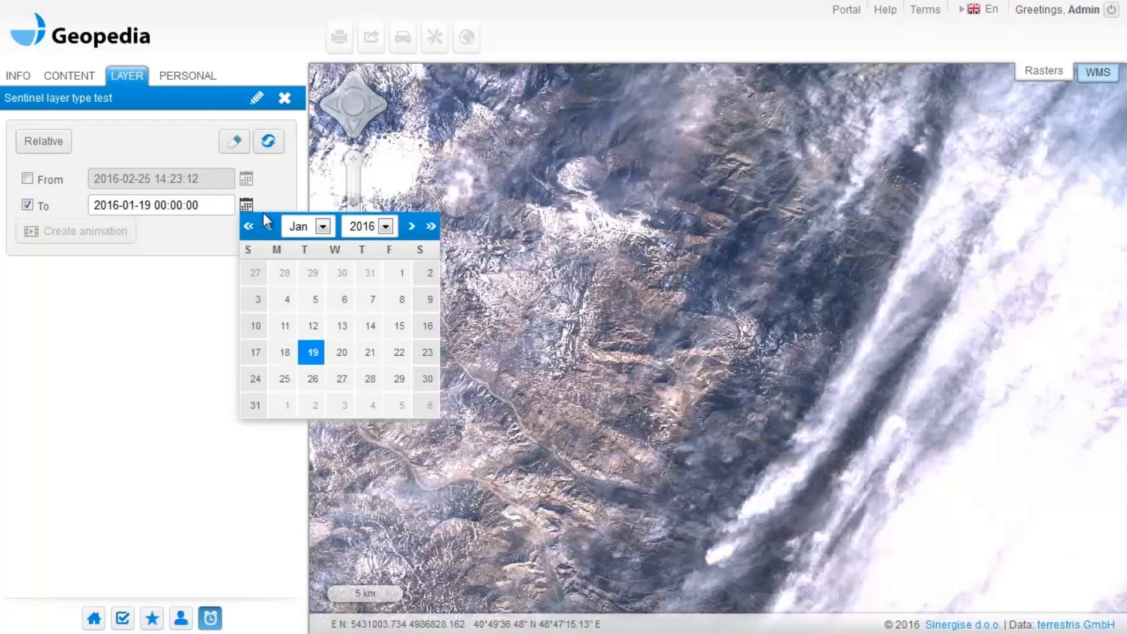
left_click(410, 226)
left_click(316, 273)
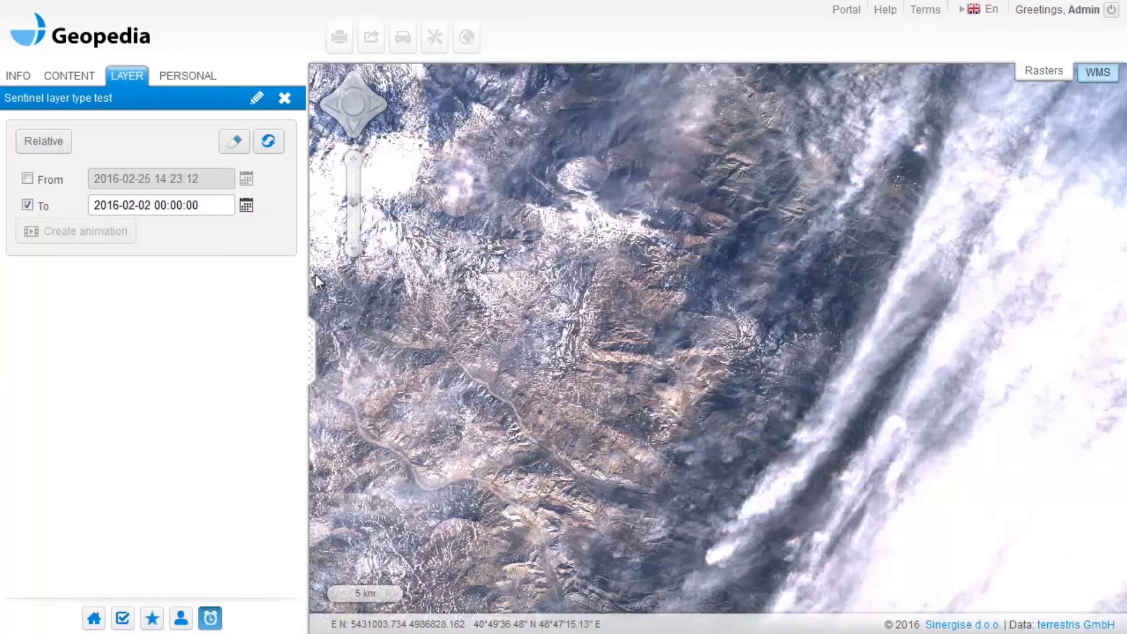
left_click(270, 147)
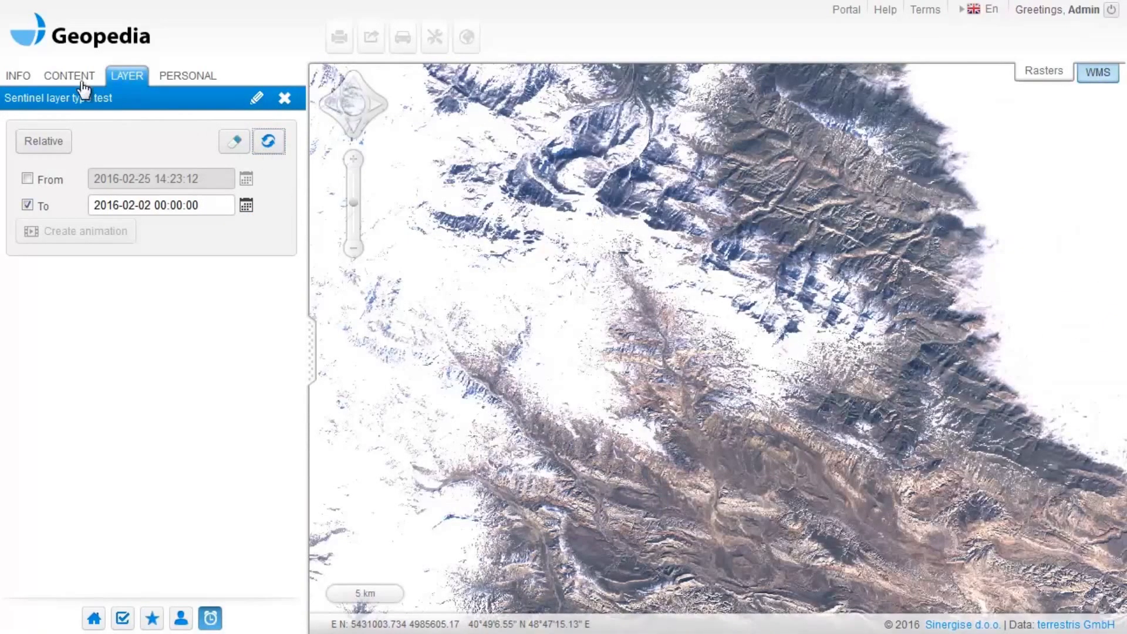
- Lower the layer's Sentinel maximum cloud coverage to 19.5% and pan toward the coastline
left_click(76, 76)
left_click(284, 256)
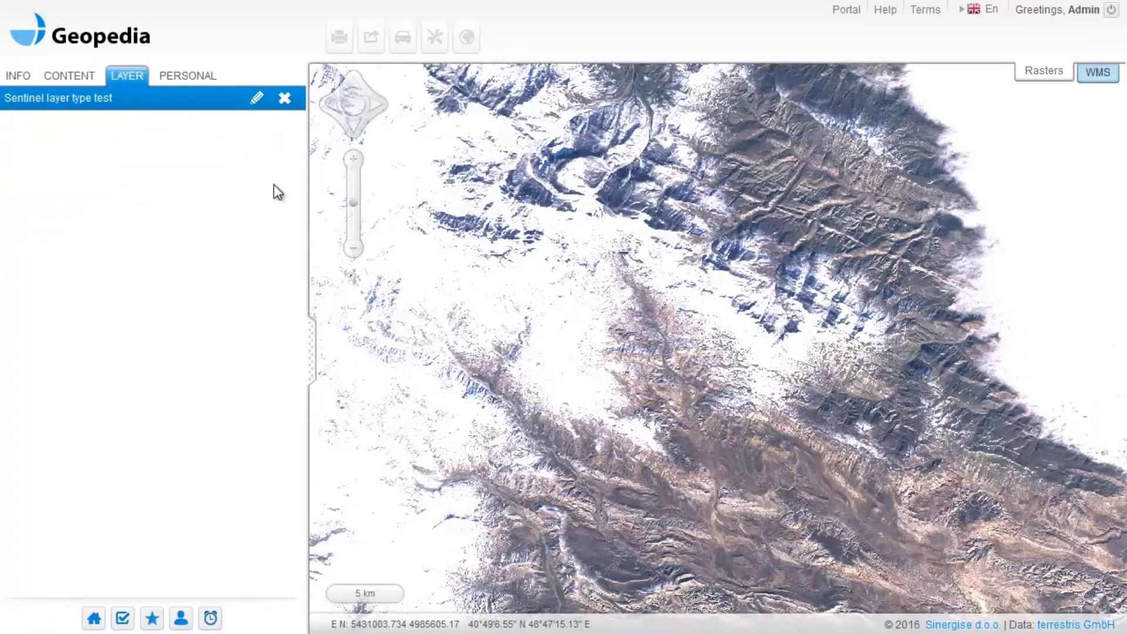
left_click(255, 98)
left_click(506, 55)
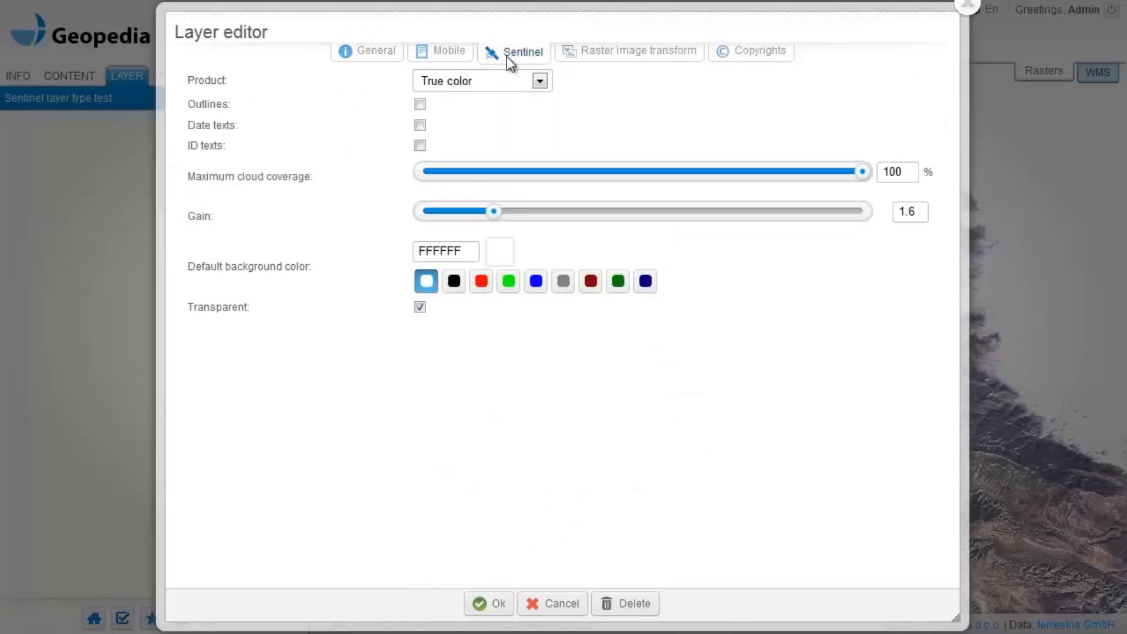
left_click_drag(864, 173, 512, 177)
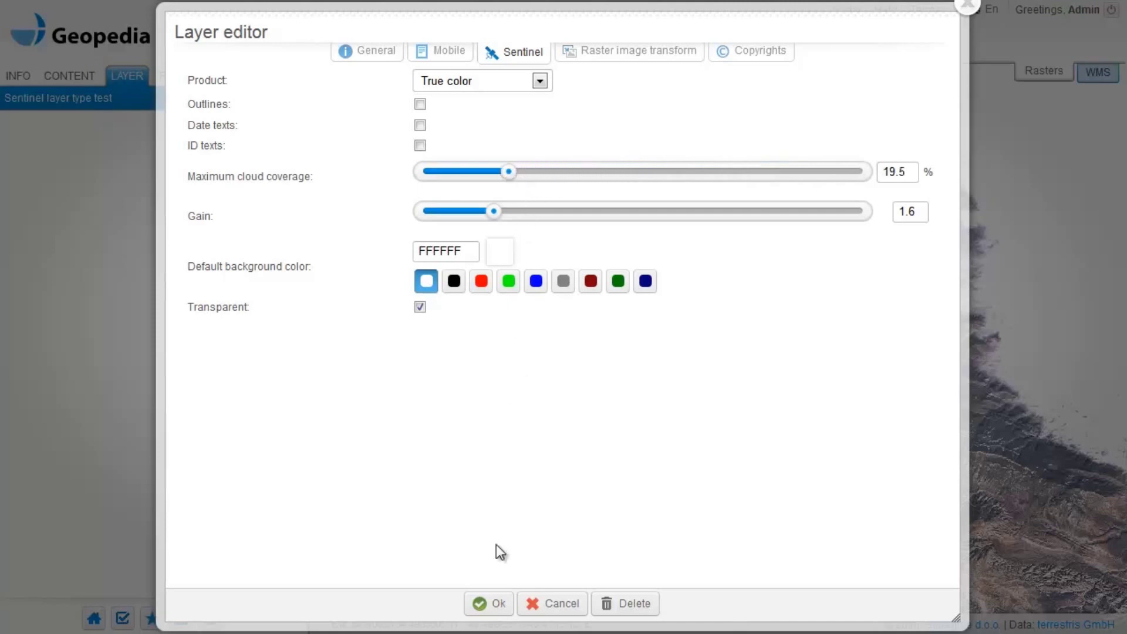
left_click(493, 604)
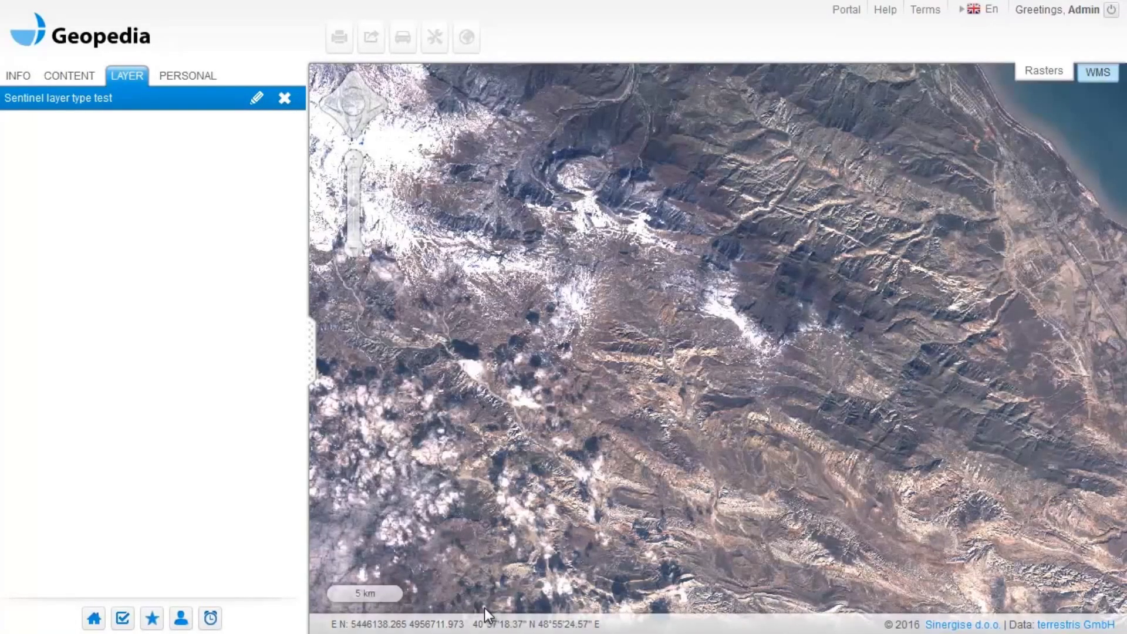
left_click_drag(969, 443, 759, 371)
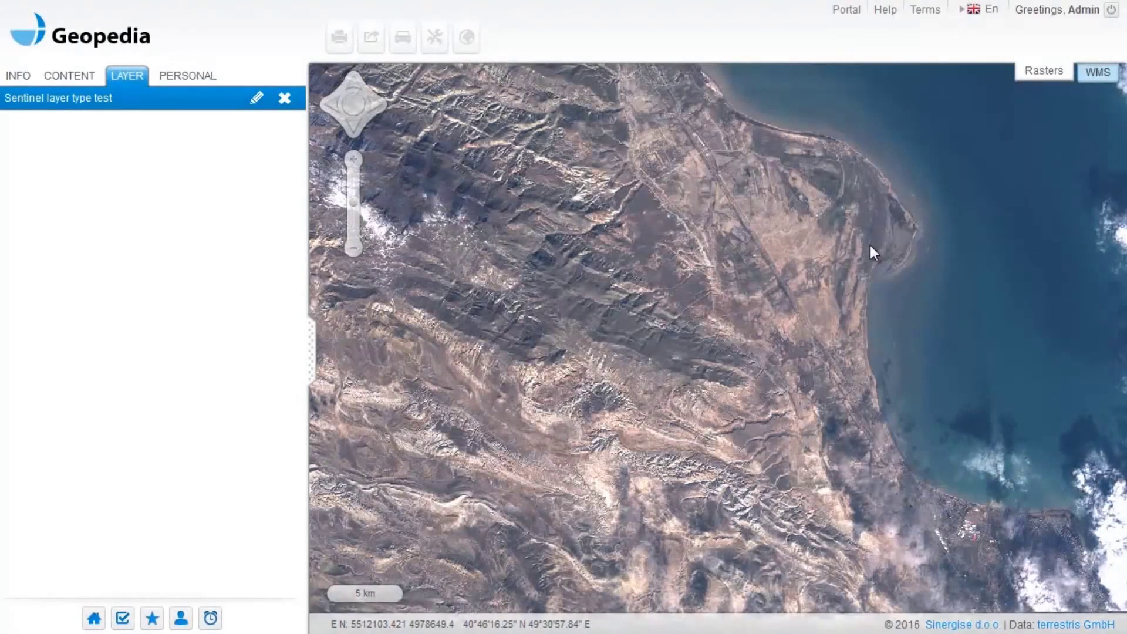
left_click(255, 100)
- Switch the Sentinel layer's product from True color to False color
left_click(526, 54)
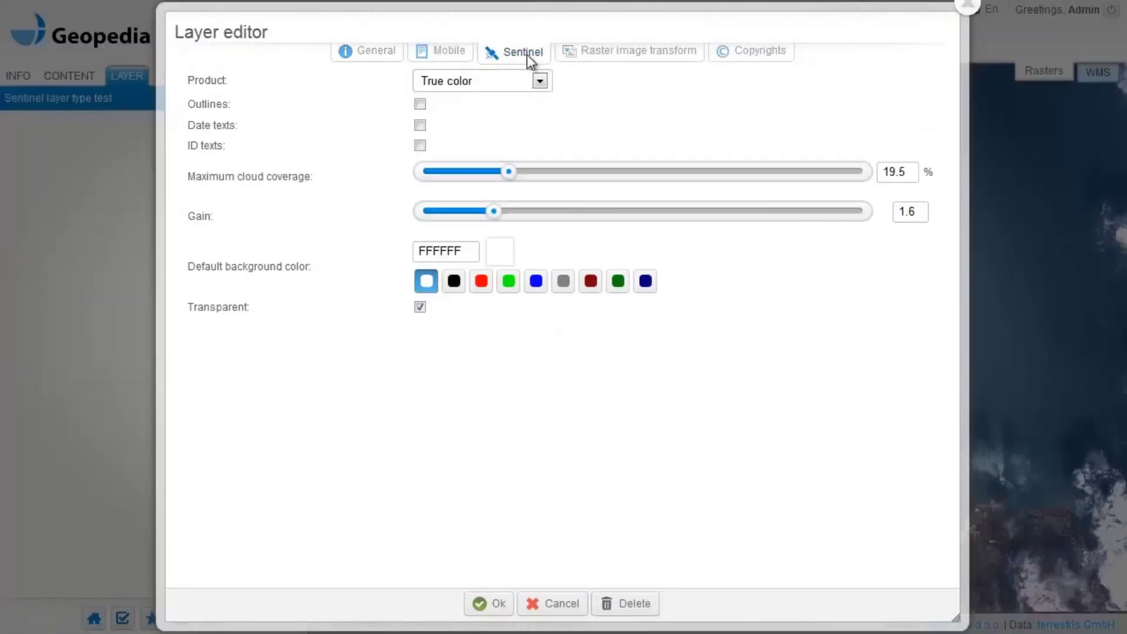
left_click(532, 78)
left_click(484, 137)
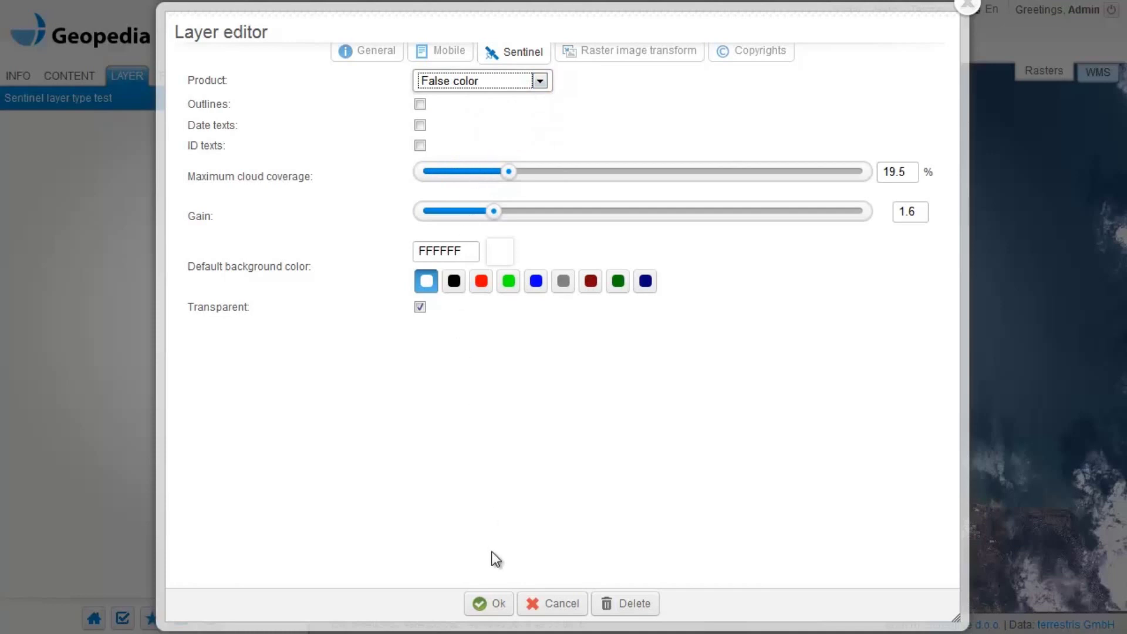
left_click(489, 604)
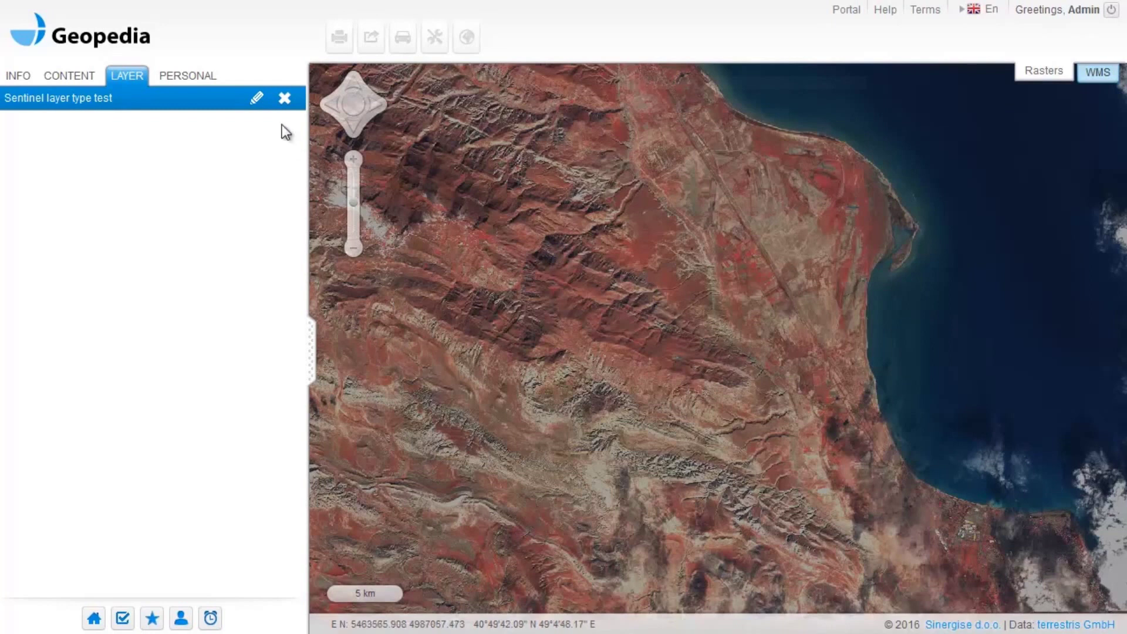
- Change the Sentinel layer's product to NDVI
left_click(255, 98)
left_click(523, 54)
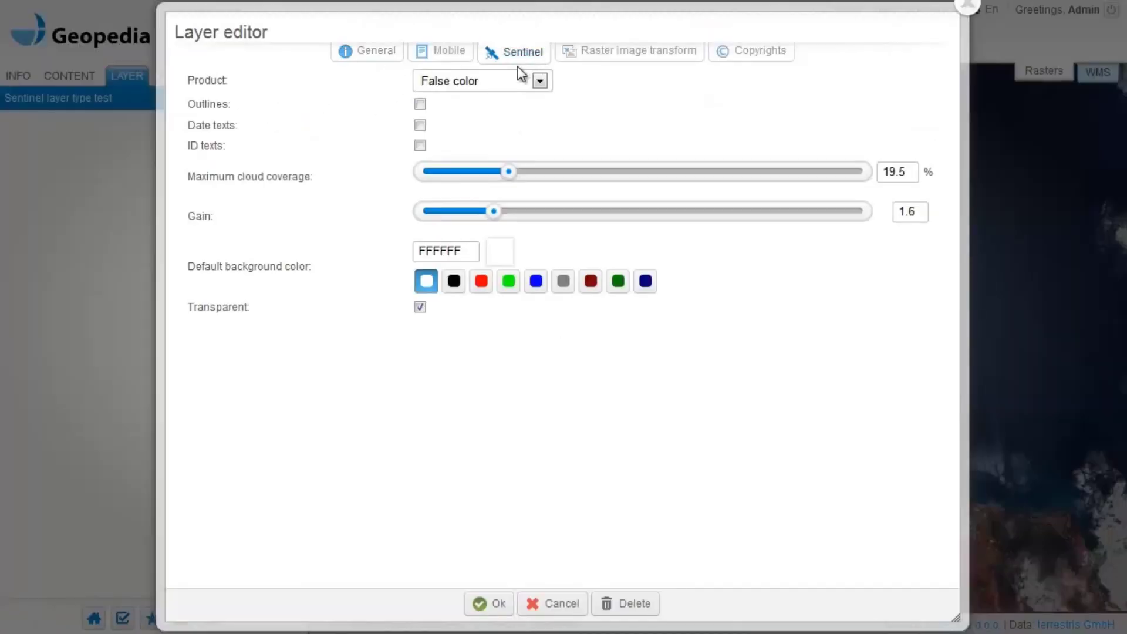
left_click(498, 83)
left_click(470, 153)
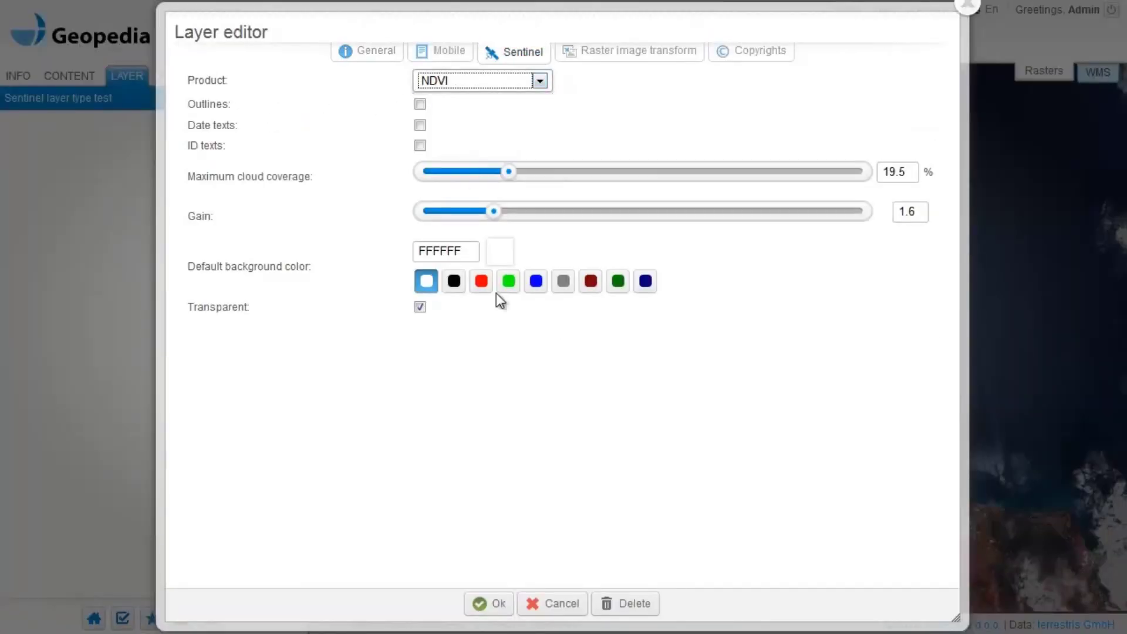
left_click(497, 601)
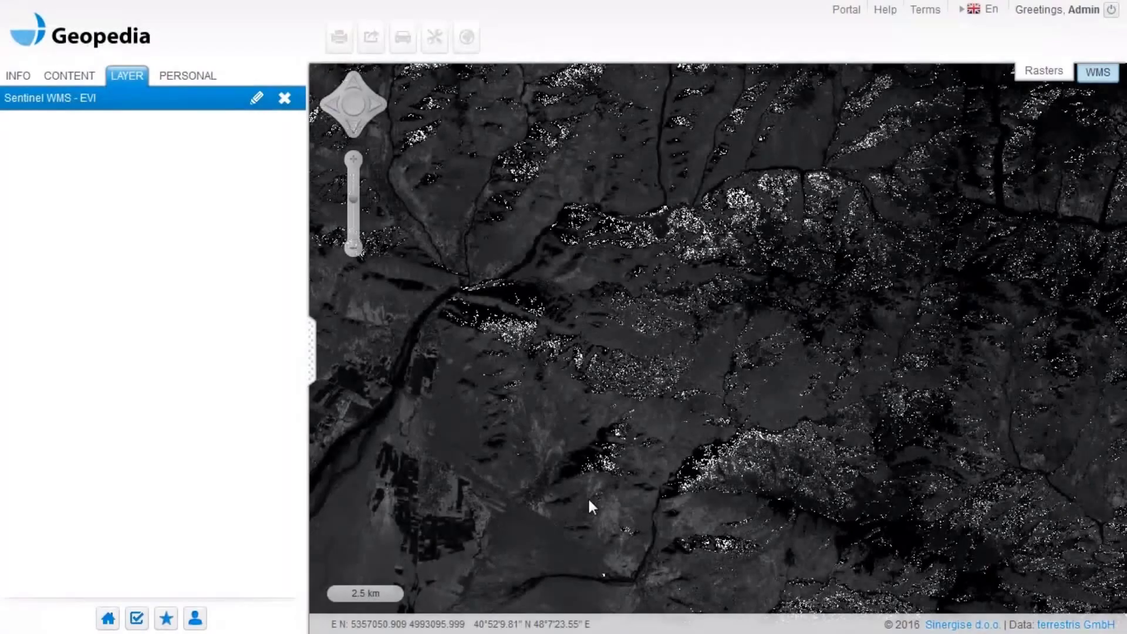
- Change the EVI layer's WMS service style from Grayscale to Blue/Red
left_click(257, 98)
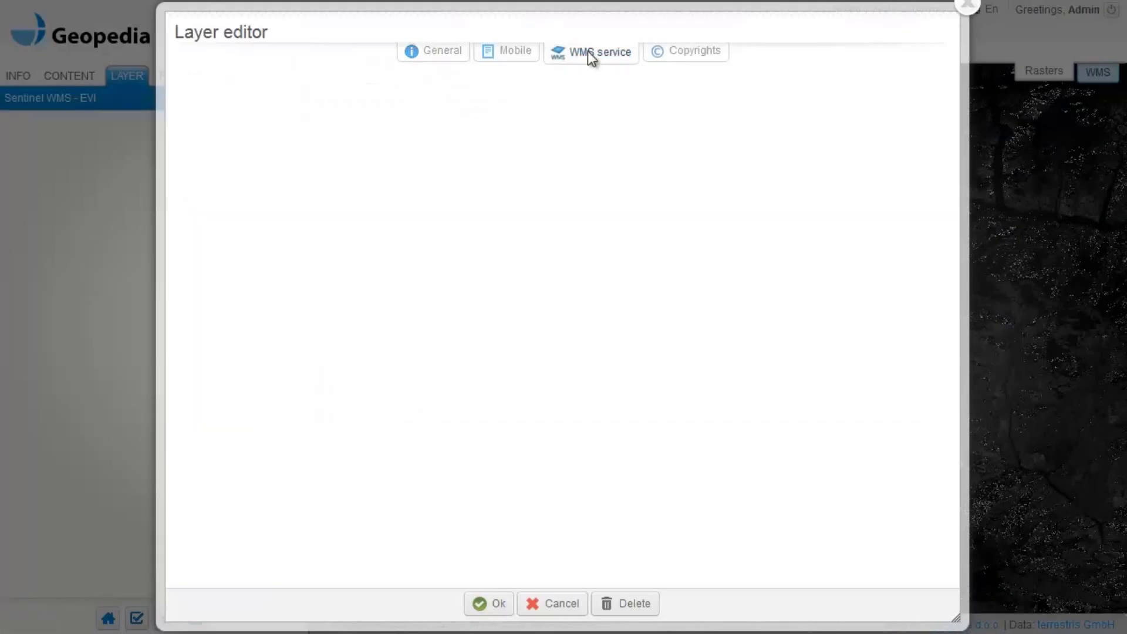
left_click(590, 59)
scroll(581, 411, "down", 1)
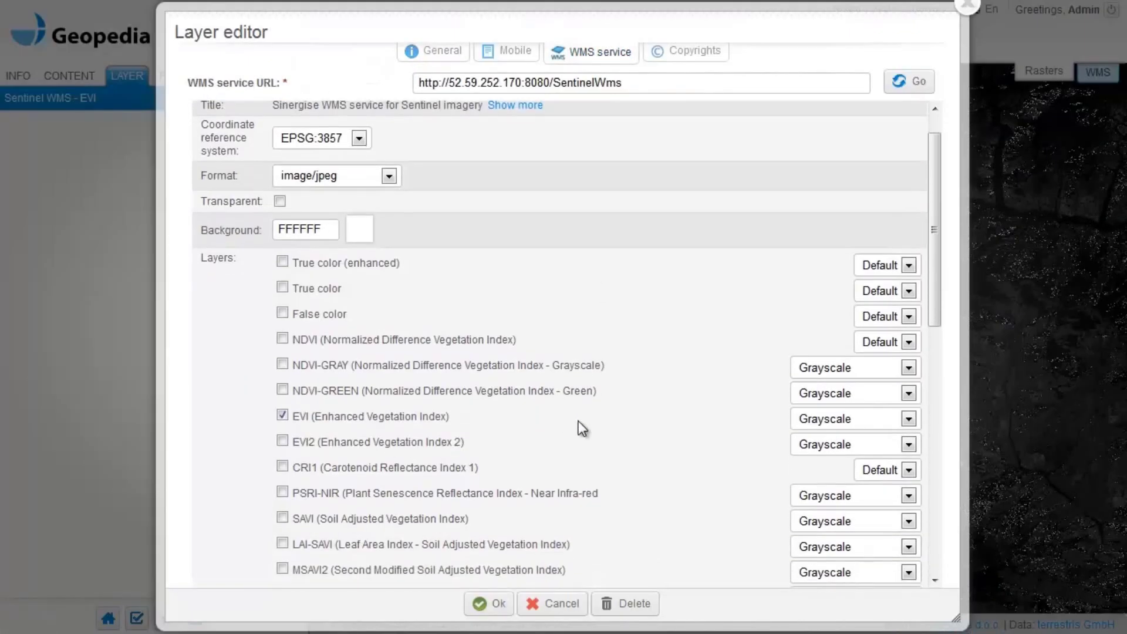
left_click(882, 418)
left_click(828, 462)
left_click(487, 605)
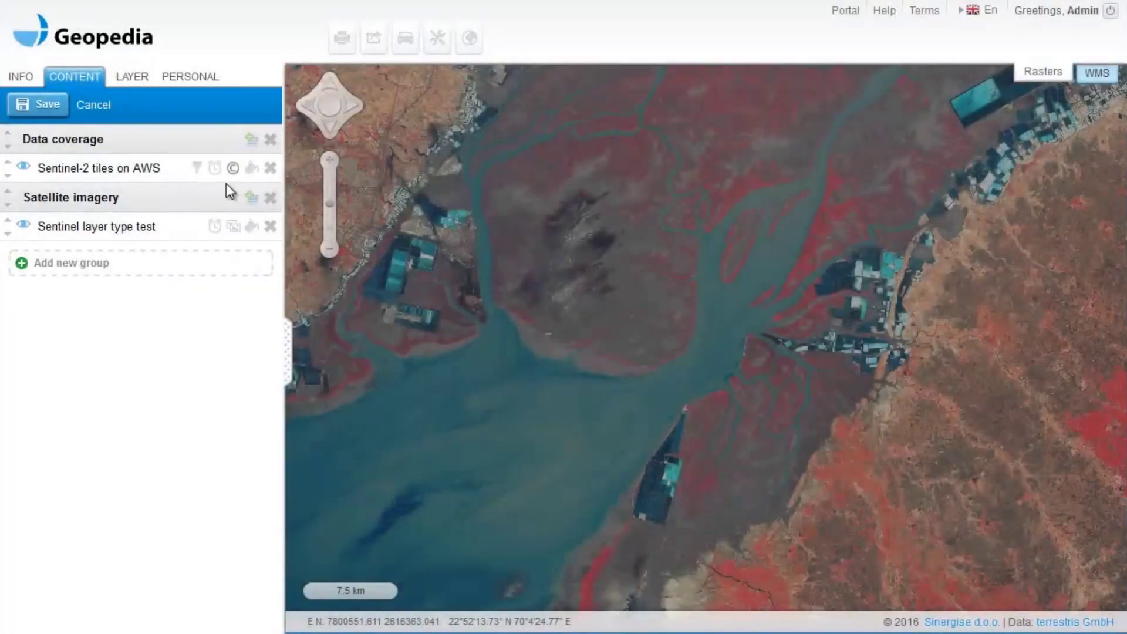
- Enter the rendwi expression as the Sentinel layer's raster transform and zoom into the map
left_click(231, 228)
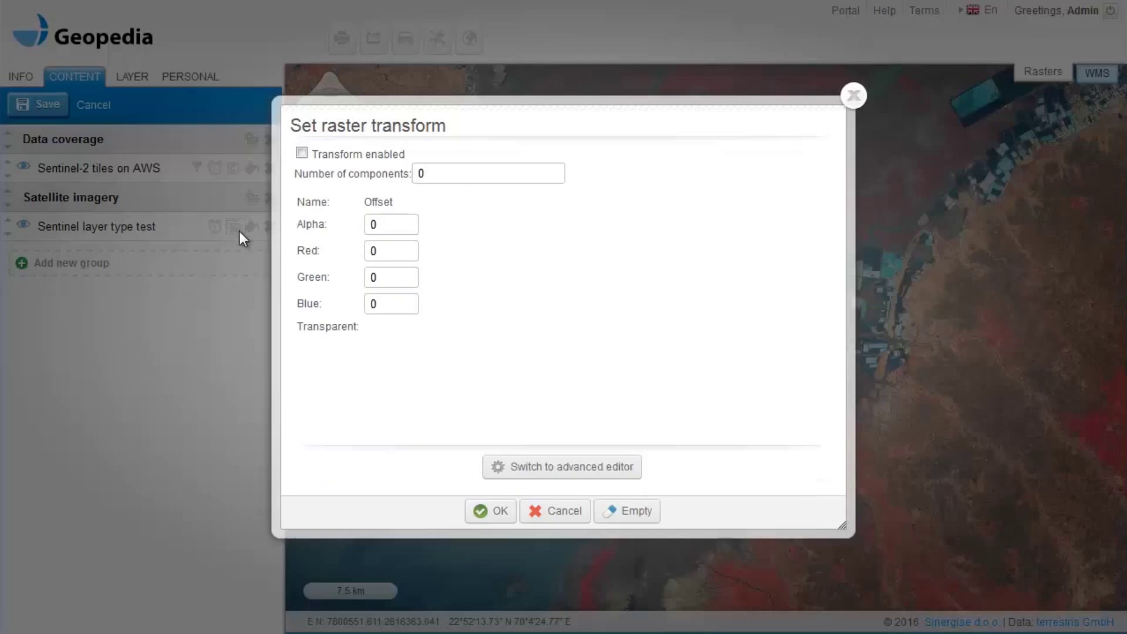
left_click(527, 465)
left_click(389, 242)
type("if ((")
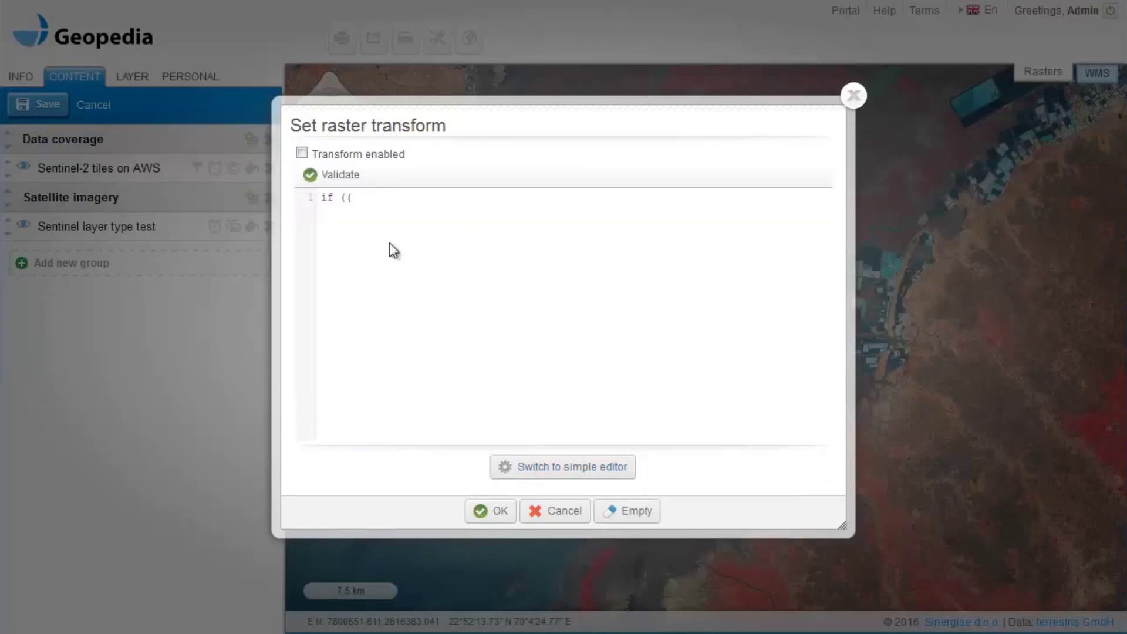
type("c0 == 0) && (c1 == 0) && (c2 == 0) && (c3 == 0) && (c4 == 0)) {   return [0,0,0,0]; } var rendwi = (c3-c2)/(c3+c2); return [1,rendwi,rendwi,rendwi]")
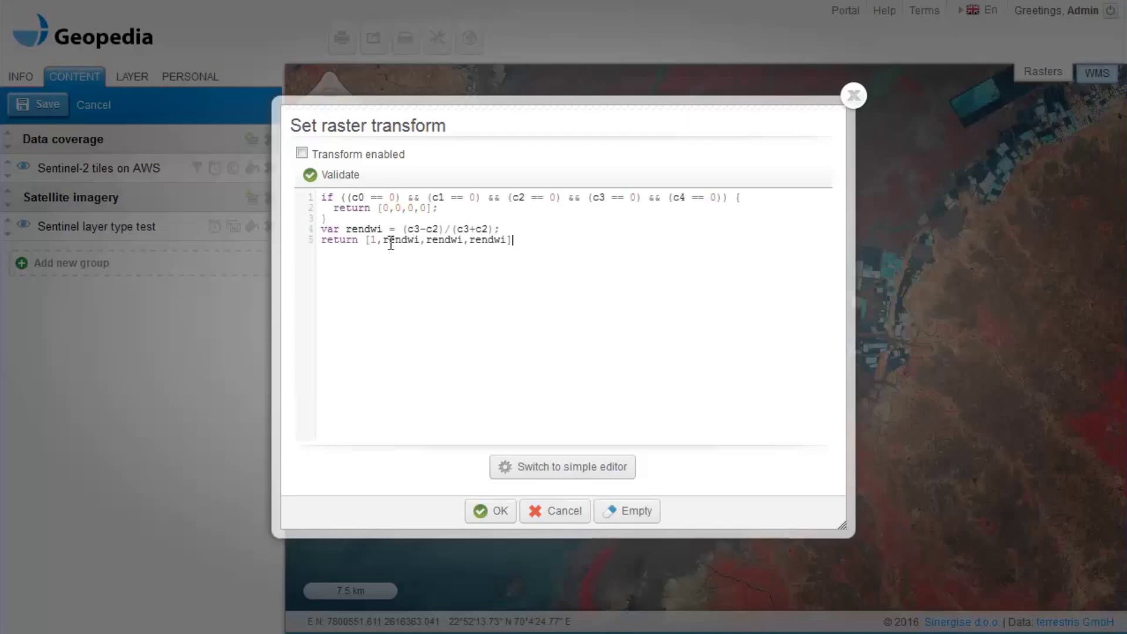
left_click(486, 511)
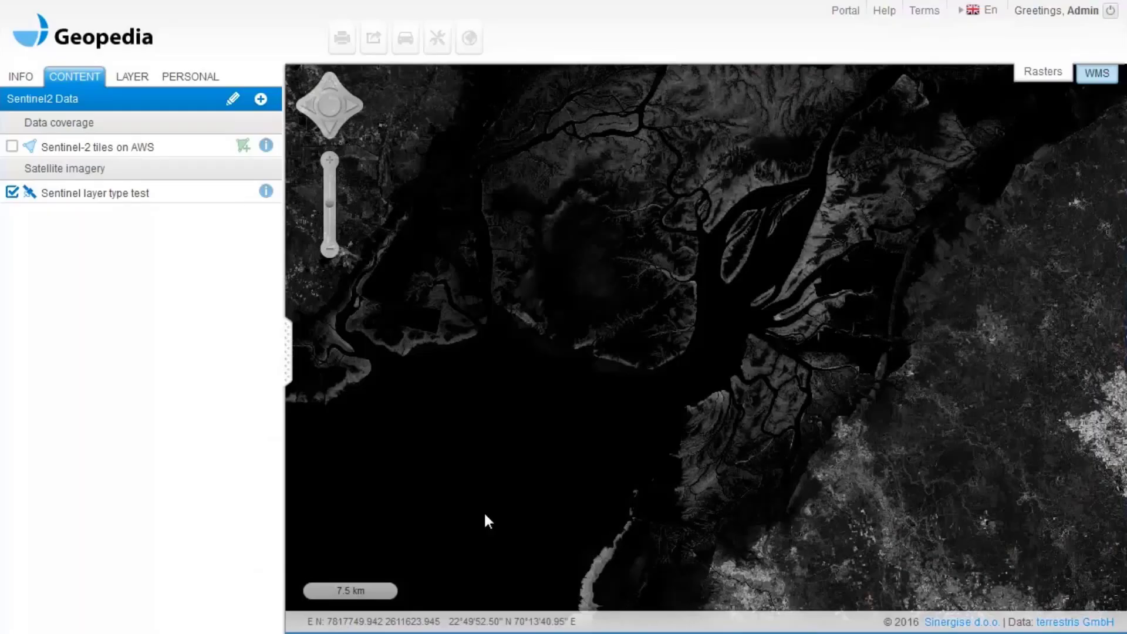
scroll(484, 511, "up", 2)
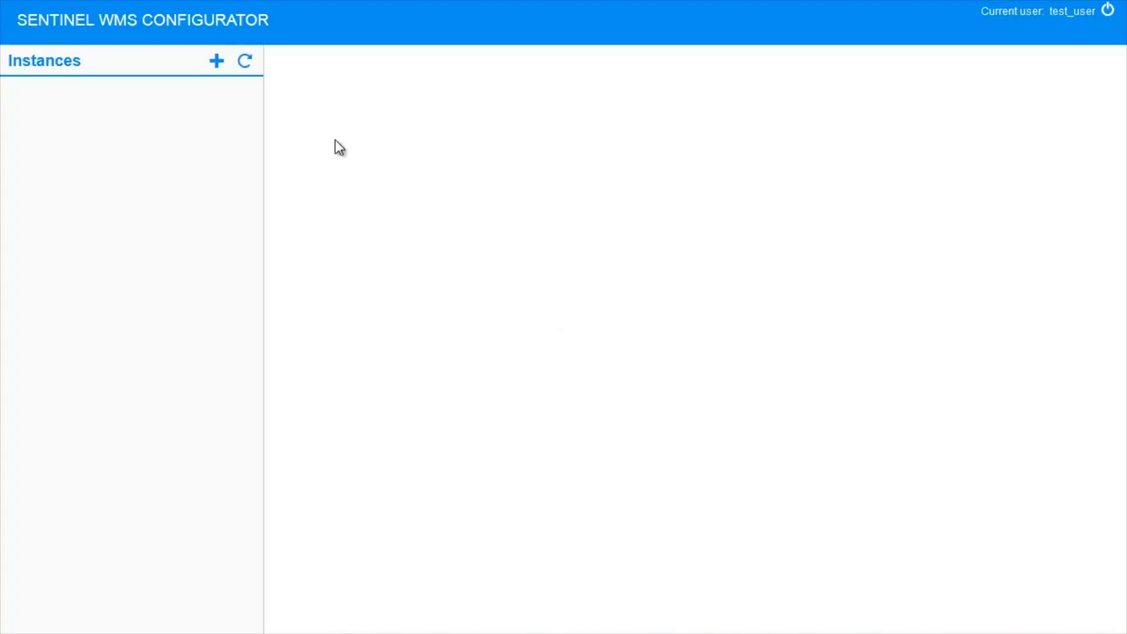
- Create and save the 'Sinergise service for Sentinel imagery' WMS instance, then start a new layer
left_click(216, 61)
type("Sinergise service for Sentinel ima")
type("gery")
left_click(531, 354)
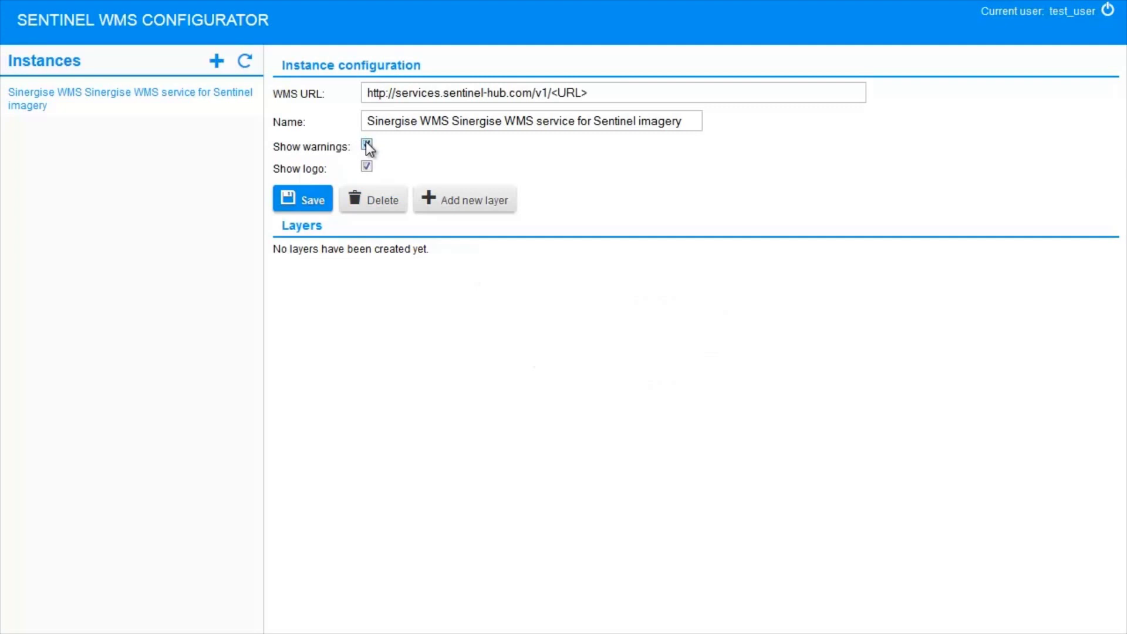
left_click(473, 200)
- Save the 'False colour layer' and give it the title 'False colour'
type("False colour layer")
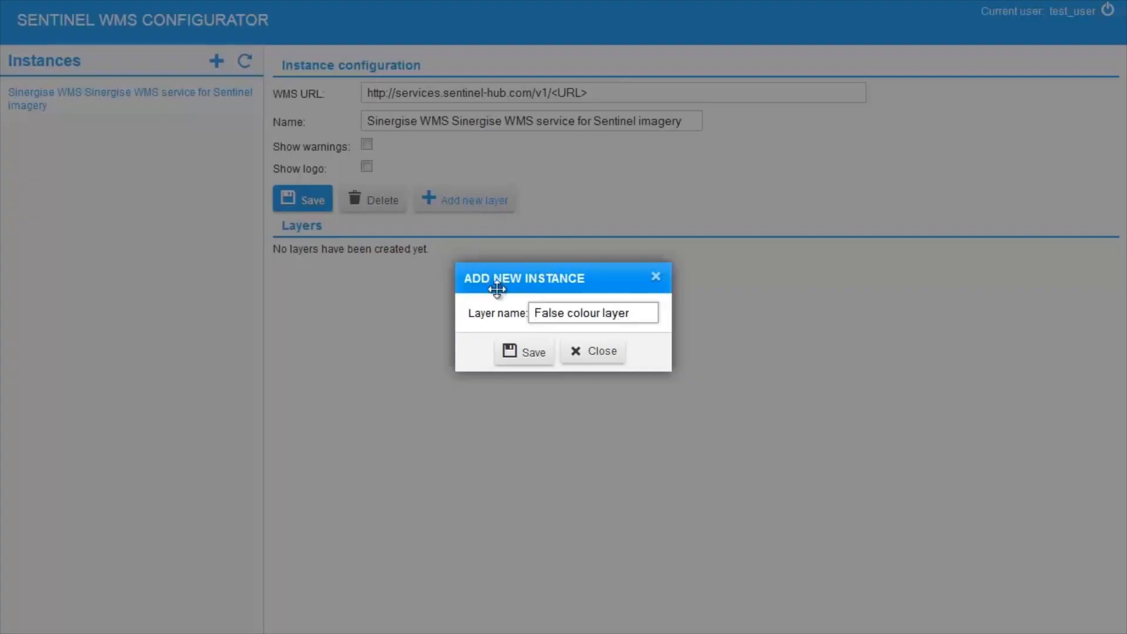
left_click(519, 355)
left_click(307, 274)
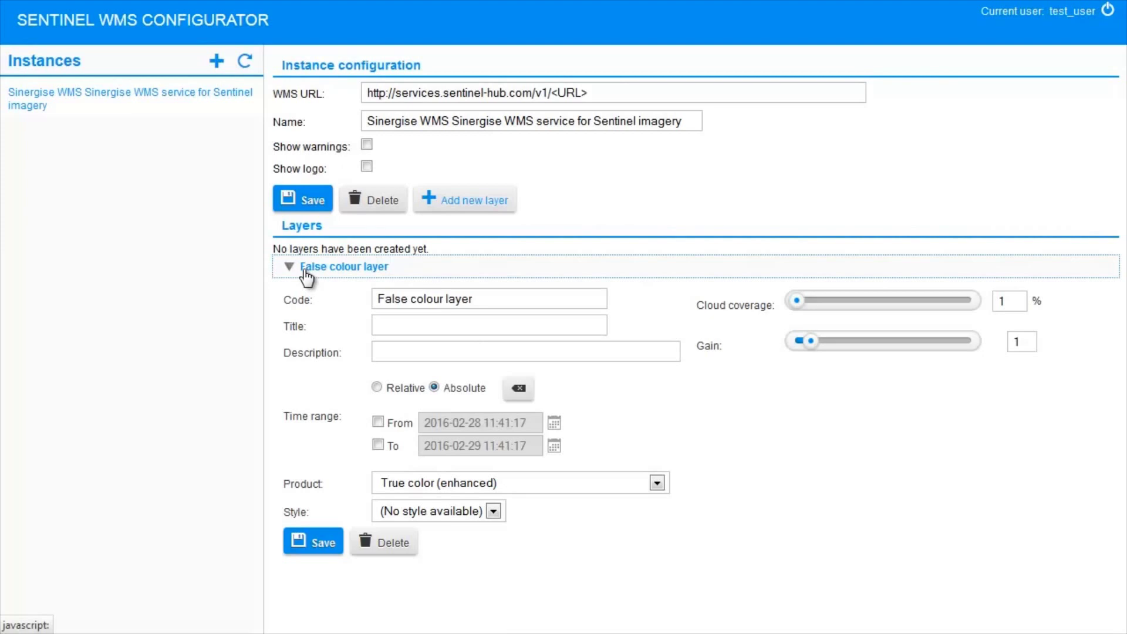
left_click(385, 325)
type("False colour")
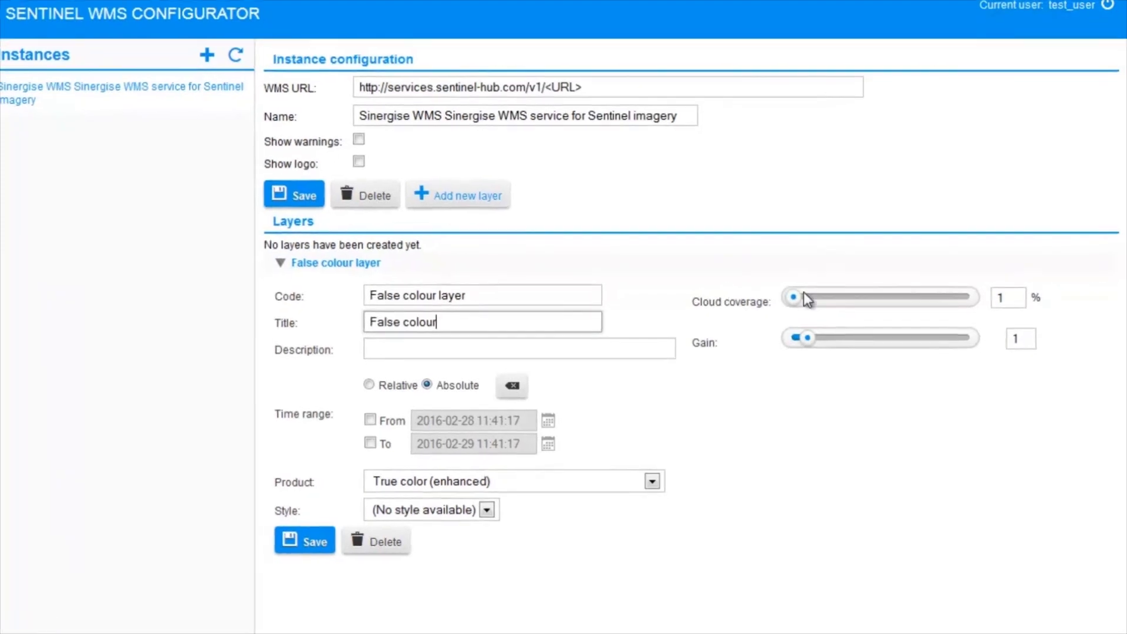
- Set cloud coverage 80%, gain 1.9, product False color, save, and select the WMS URL
left_click_drag(794, 297, 922, 298)
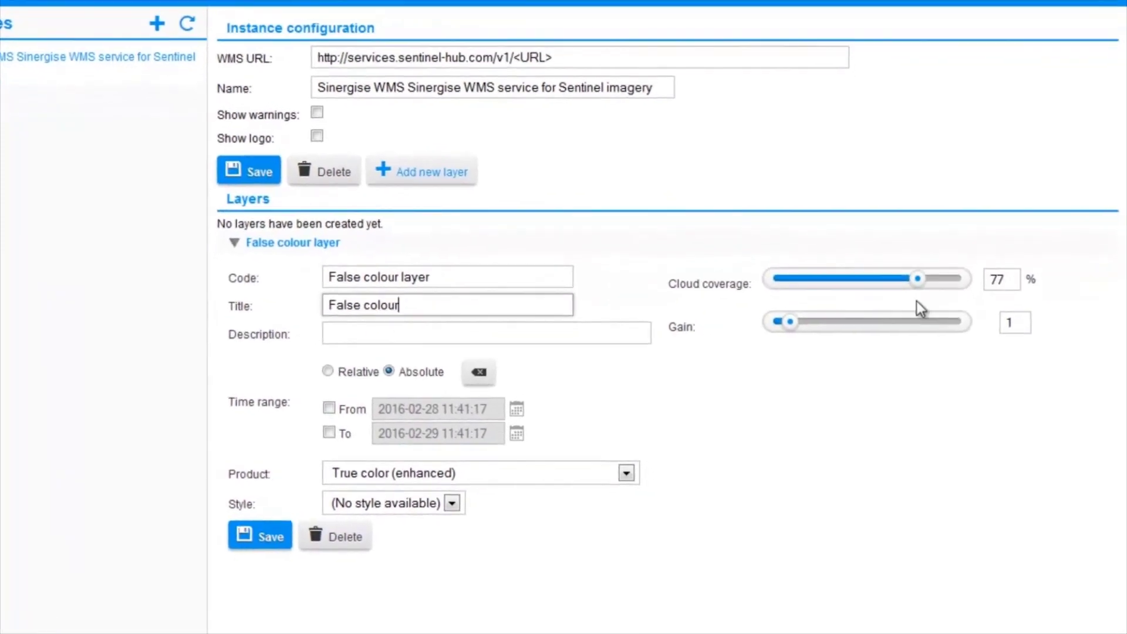
left_click_drag(791, 321, 806, 328)
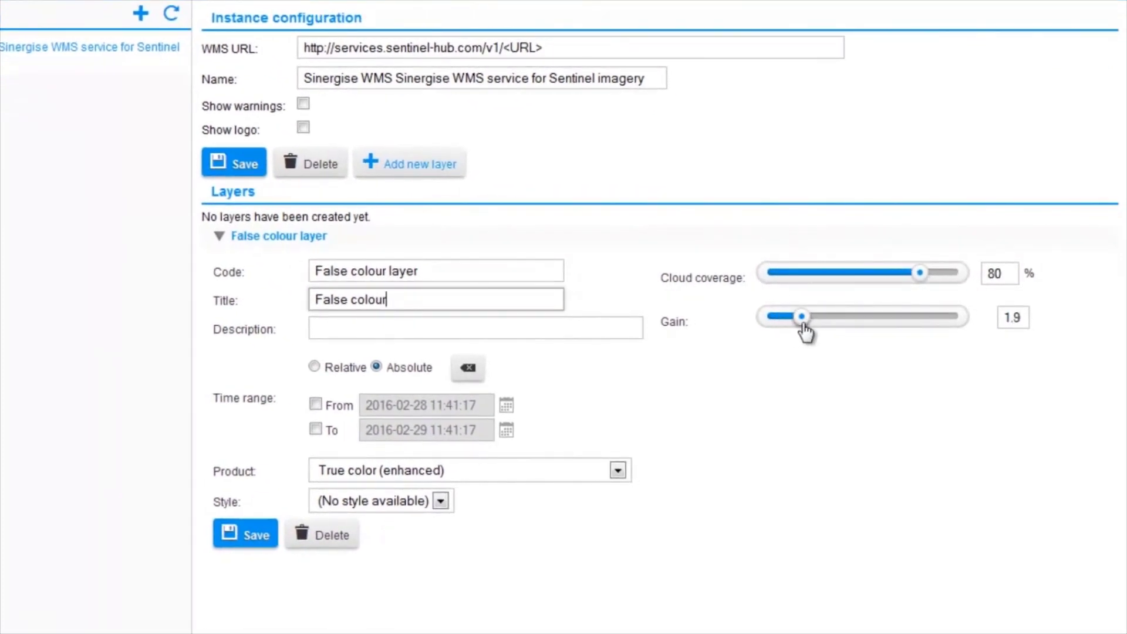
left_click(618, 471)
left_click(596, 519)
left_click(252, 536)
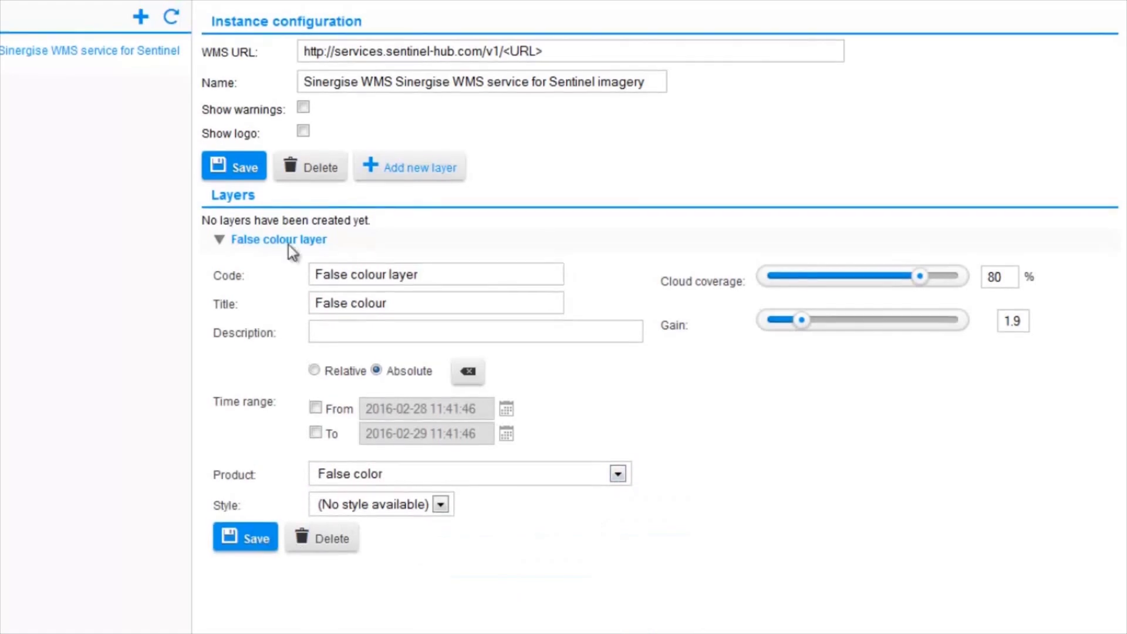
left_click_drag(302, 70, 411, 68)
left_click_drag(411, 68, 548, 65)
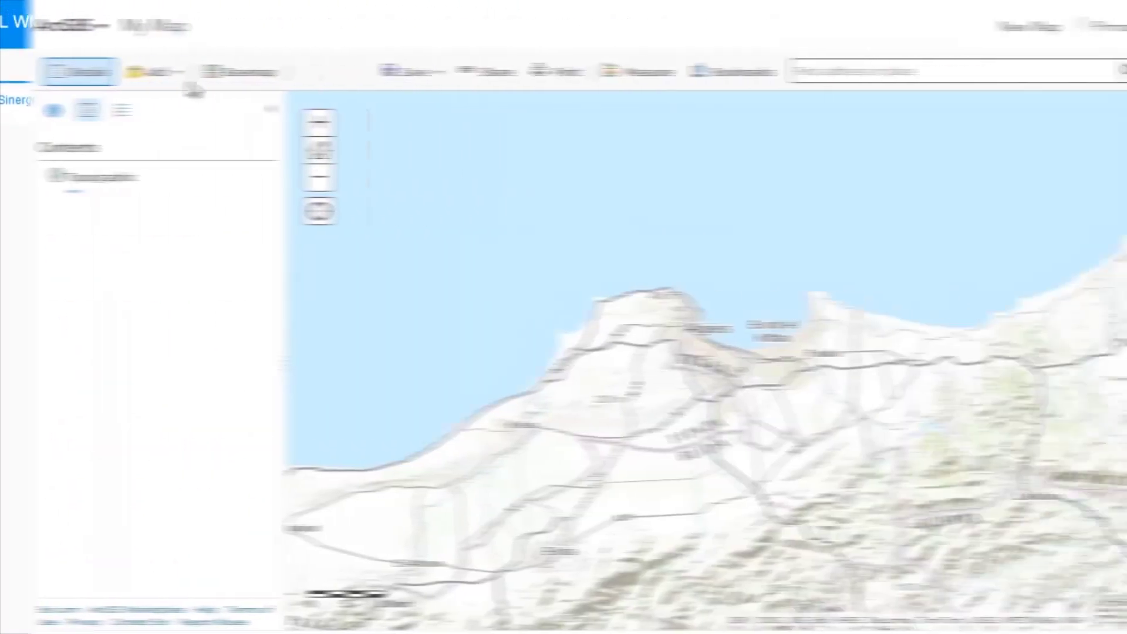
- Add the copied Sentinel WMS URL to the map as a WMS OGC Web Service layer
left_click(147, 75)
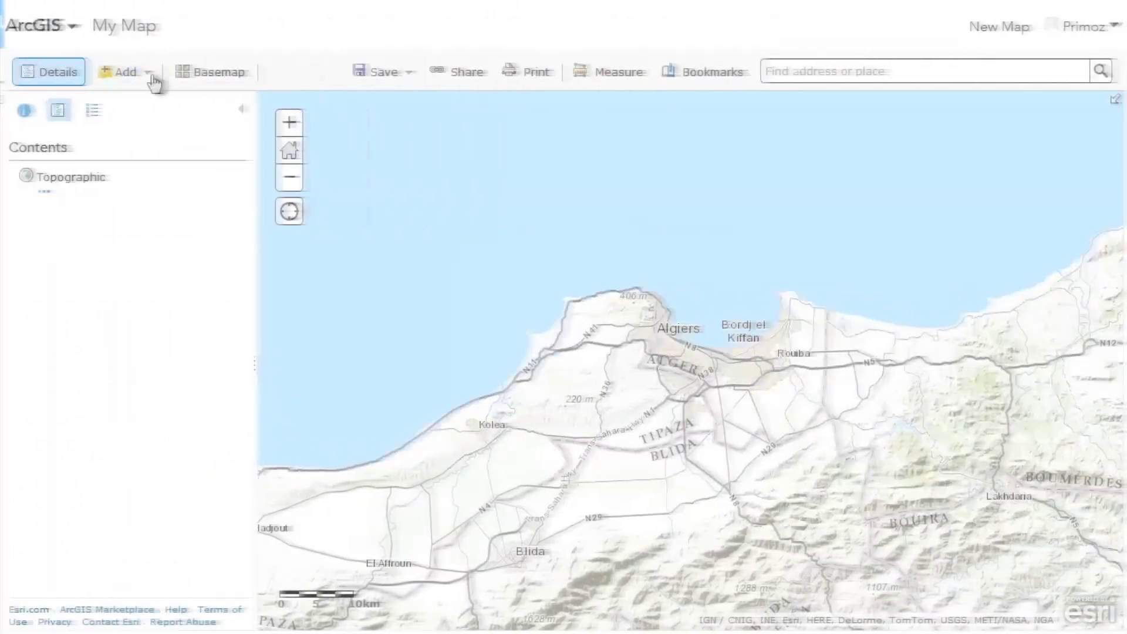
left_click(172, 132)
left_click(423, 278)
left_click(417, 315)
left_click(416, 314)
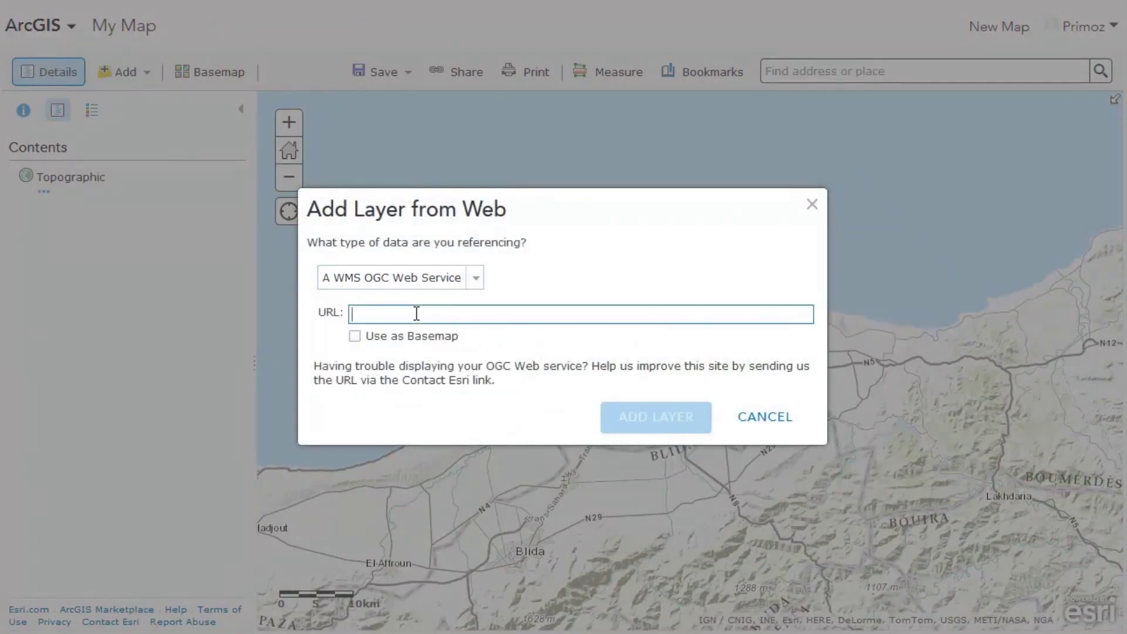
key("ctrl+v")
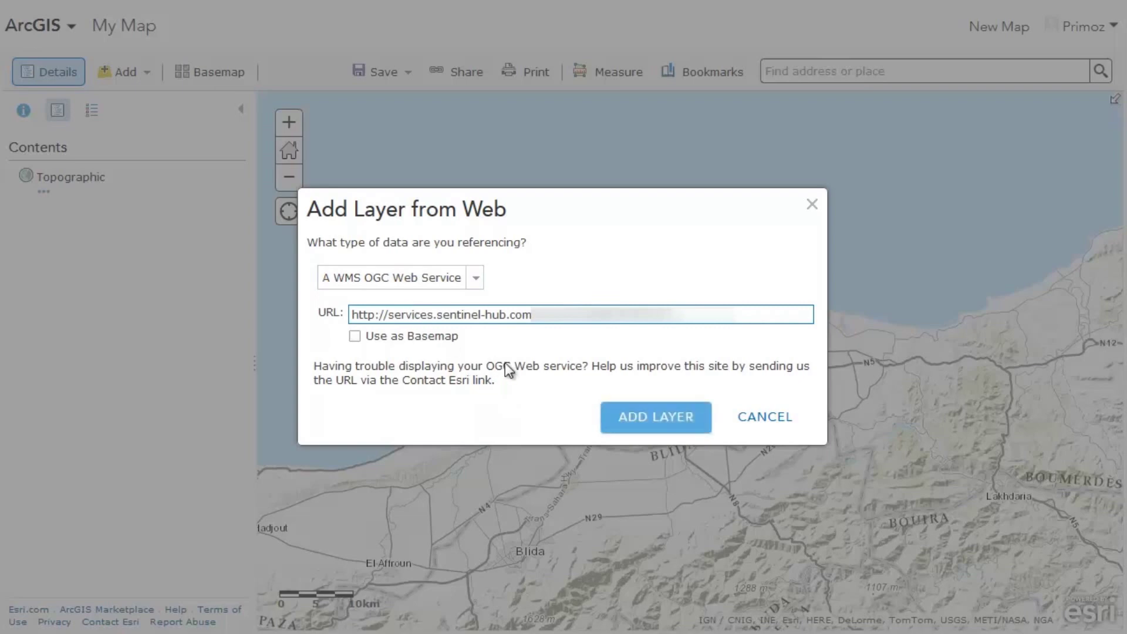
left_click(634, 420)
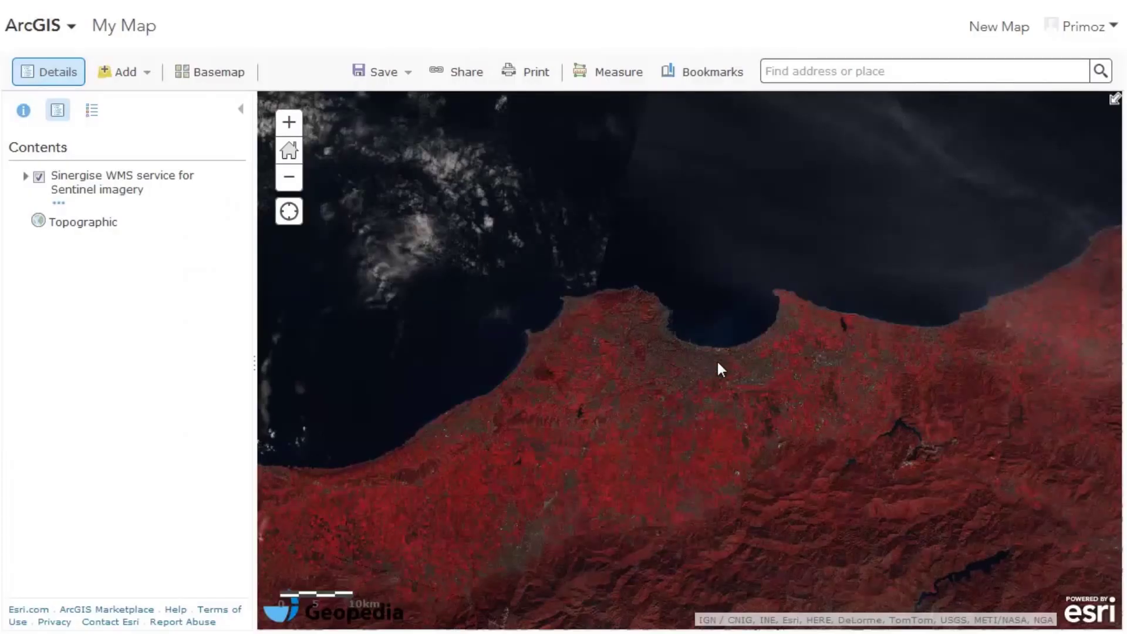
- Untick the Sinergise layer's False color sublayer to show True color, then zoom and pan east
scroll(717, 362, "up", 1)
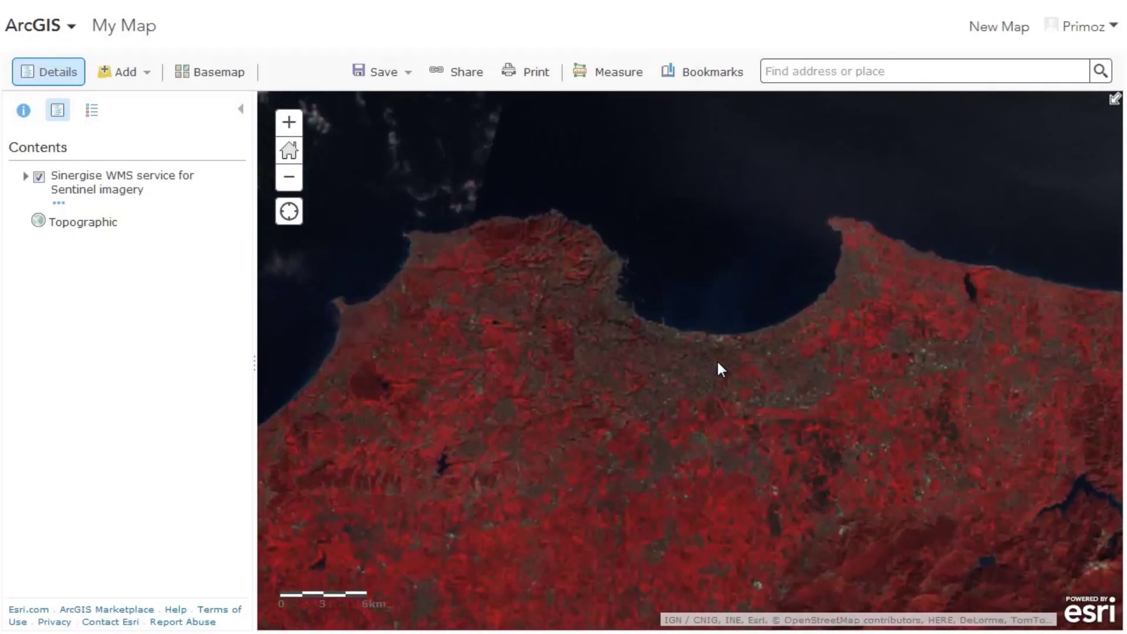
left_click(26, 176)
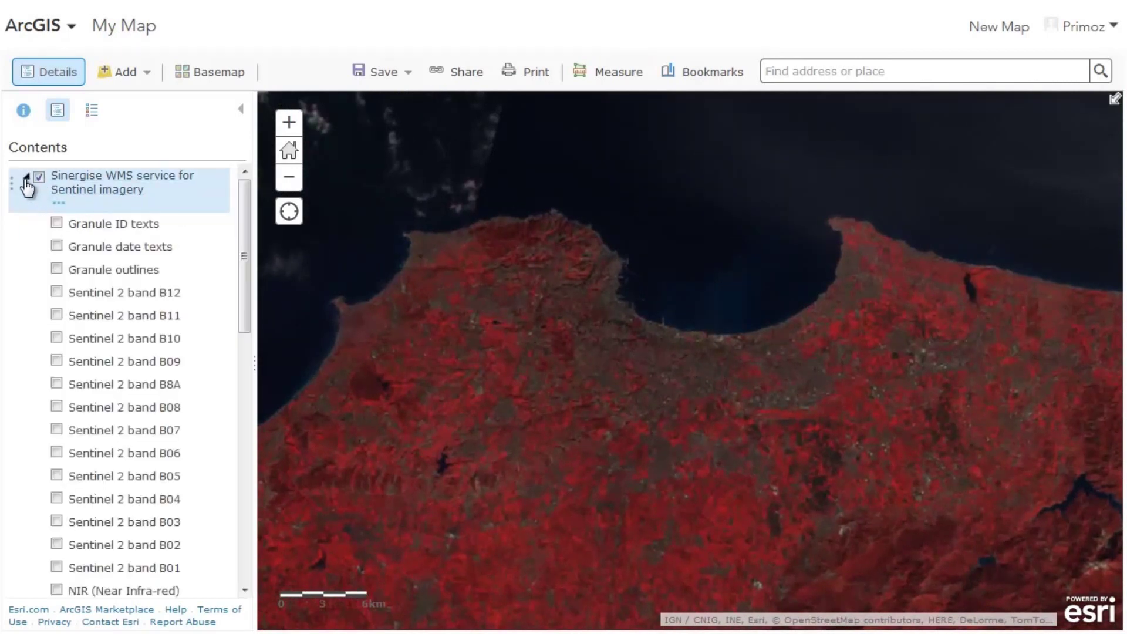
left_click_drag(242, 254, 230, 535)
left_click(57, 489)
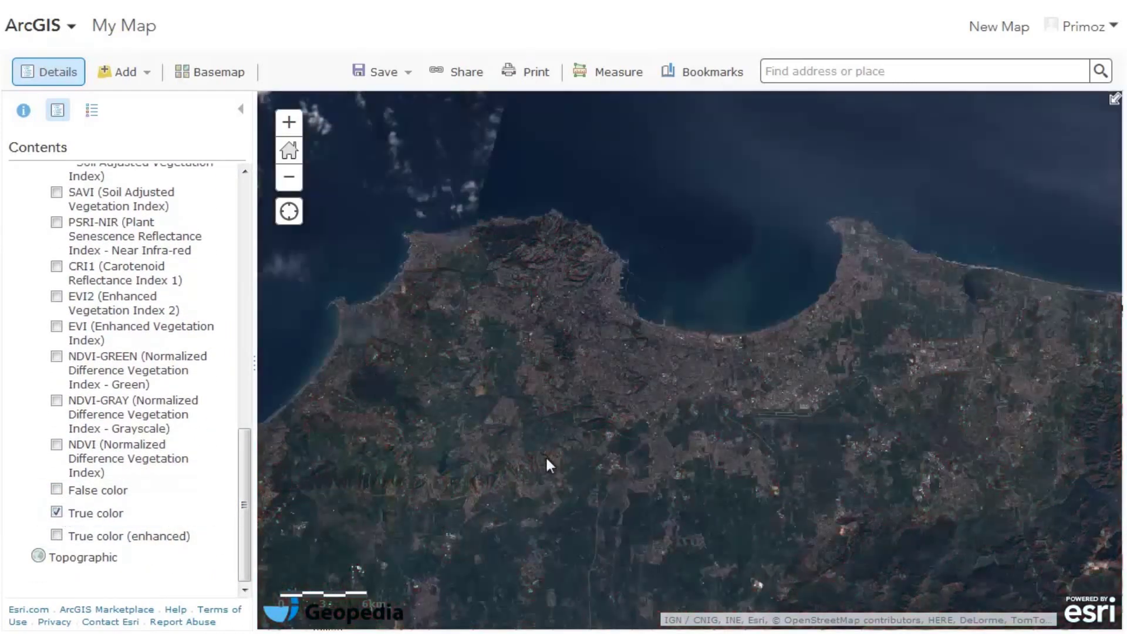
scroll(797, 352, "up", 1)
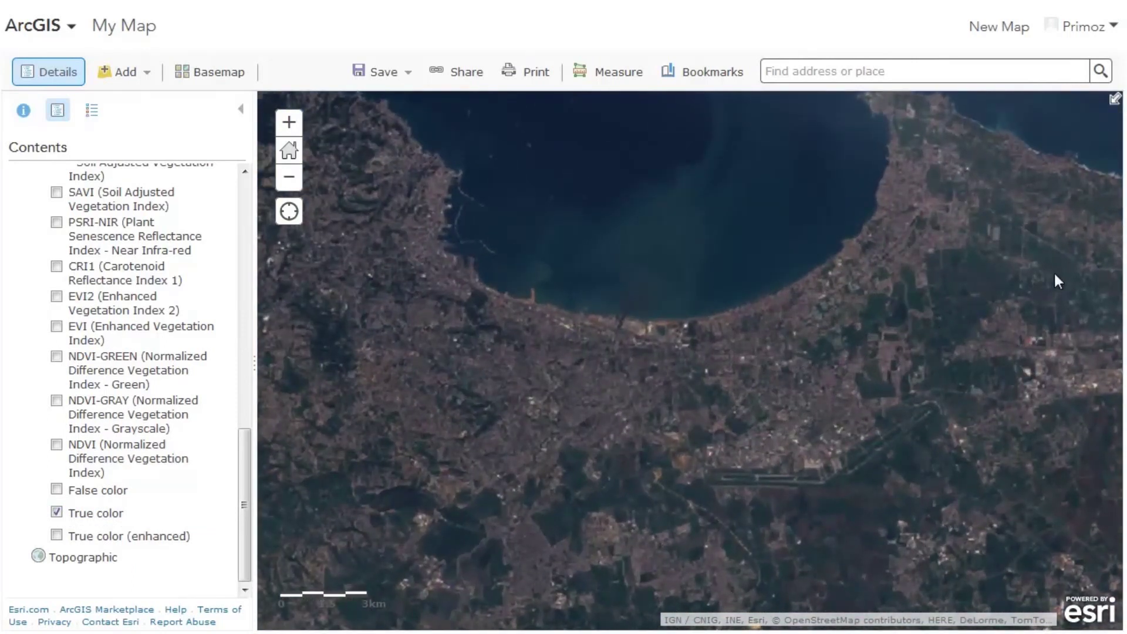
left_click_drag(1056, 278, 485, 286)
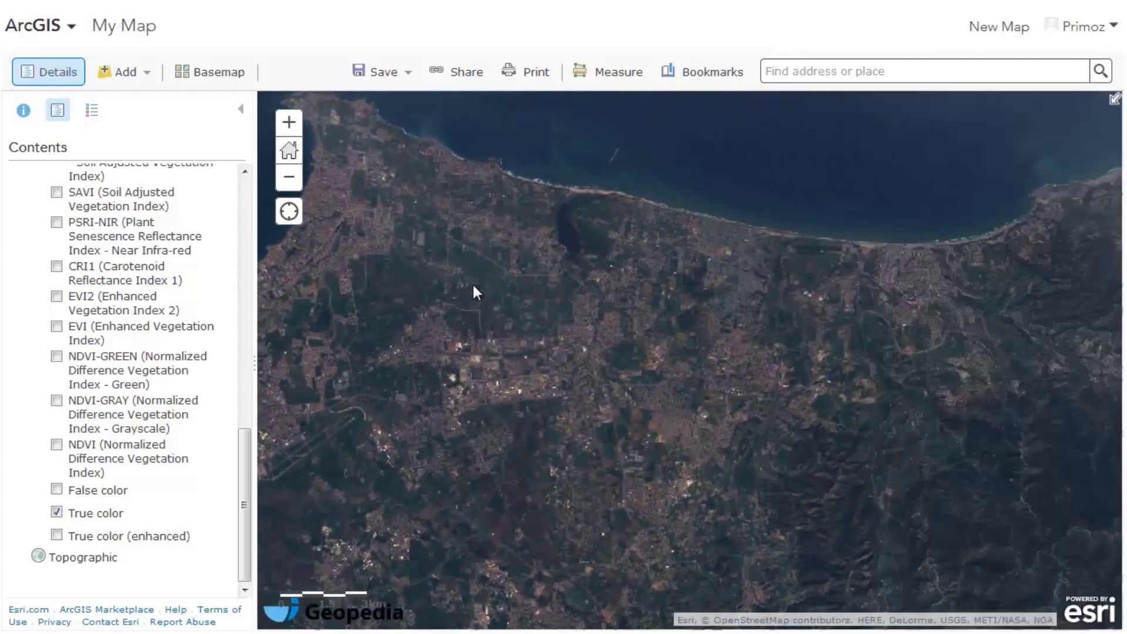
scroll(507, 317, "up", 1)
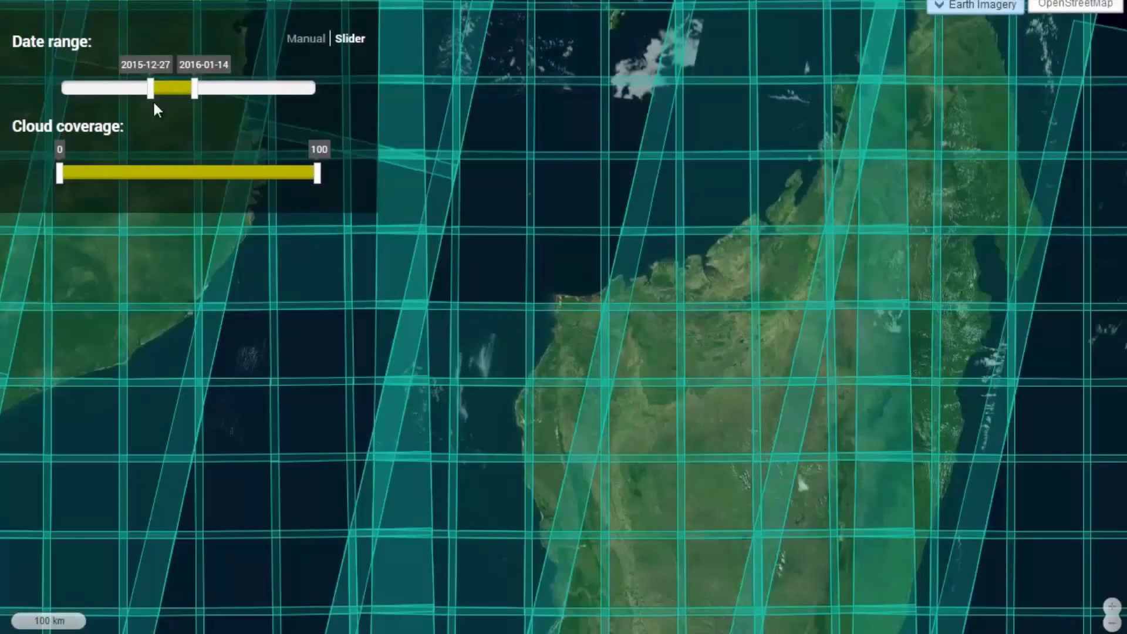
- Cap cloud coverage at 0–60% and zoom to the Mahajanga area tiles
left_click_drag(317, 173, 210, 162)
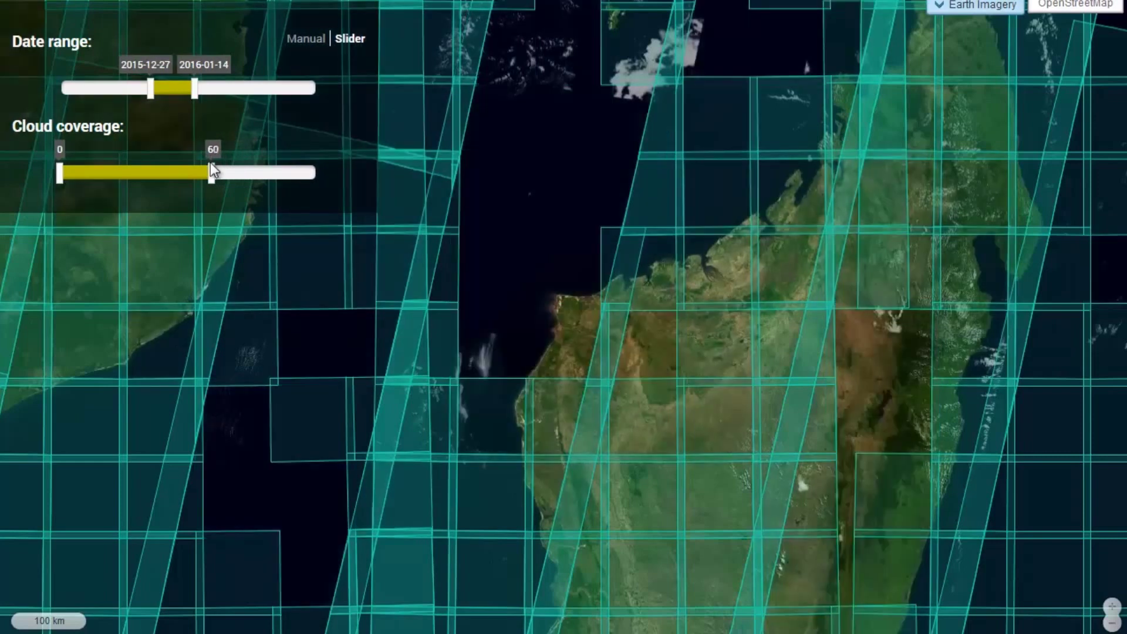
left_click_drag(694, 262, 725, 317)
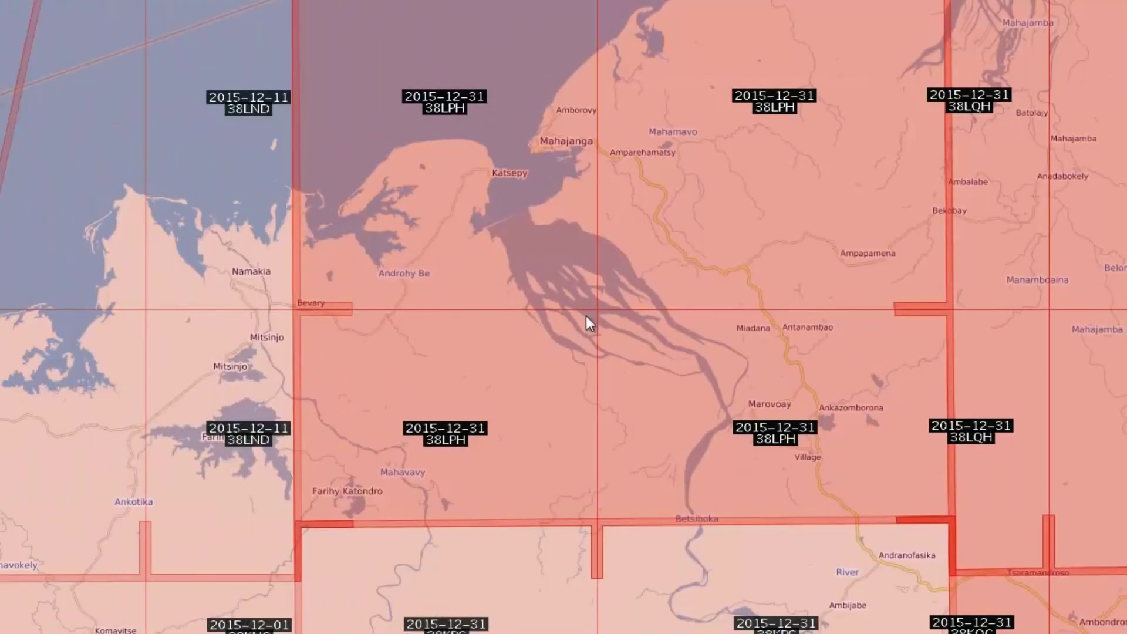
- Select the tiles around 38LPH and browse their listed Sentinel image products
left_click_drag(597, 308, 598, 370)
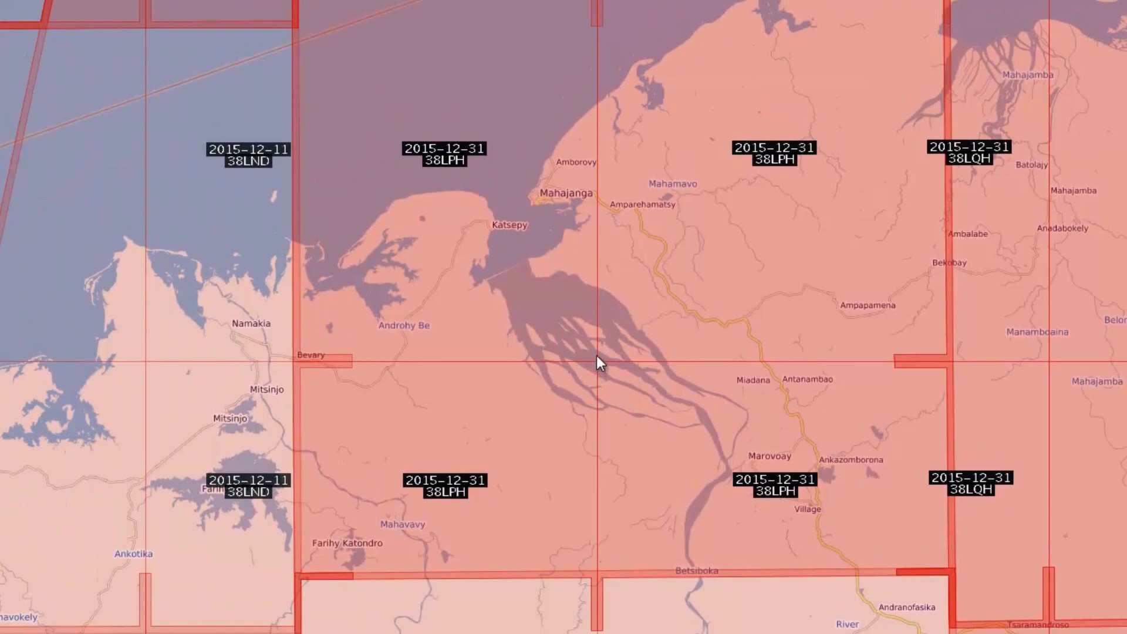
mouse_move(150, 57)
left_mouse_down()
mouse_move(246, 144)
mouse_move(943, 562)
left_mouse_up()
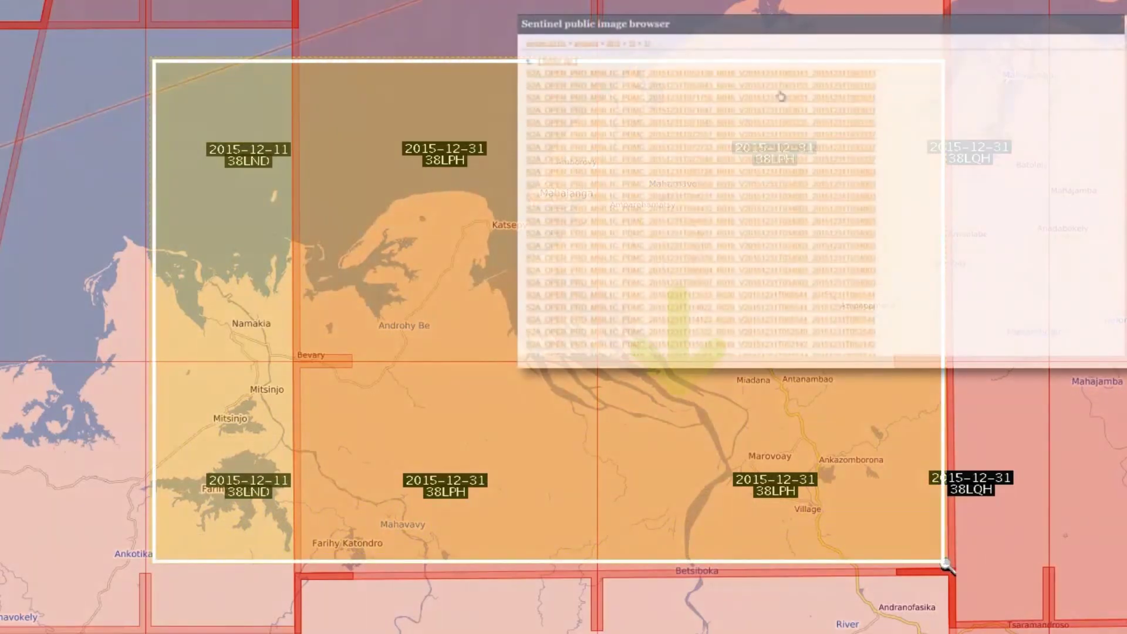
scroll(920, 107, "down", 2)
scroll(920, 106, "down", 10)
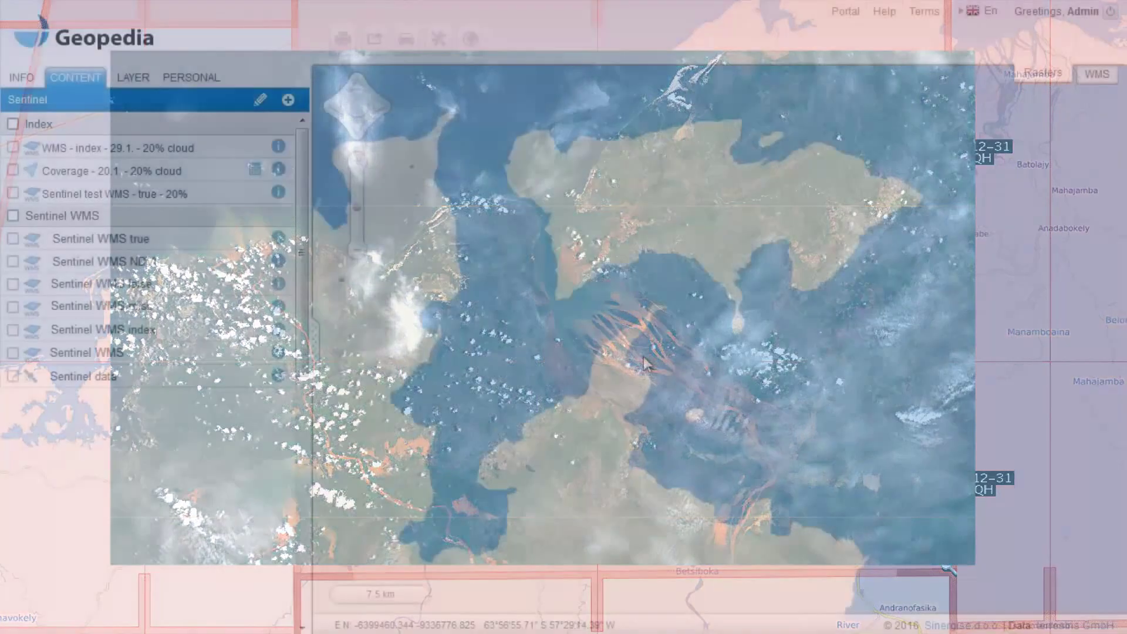
scroll(644, 357, "up", 2)
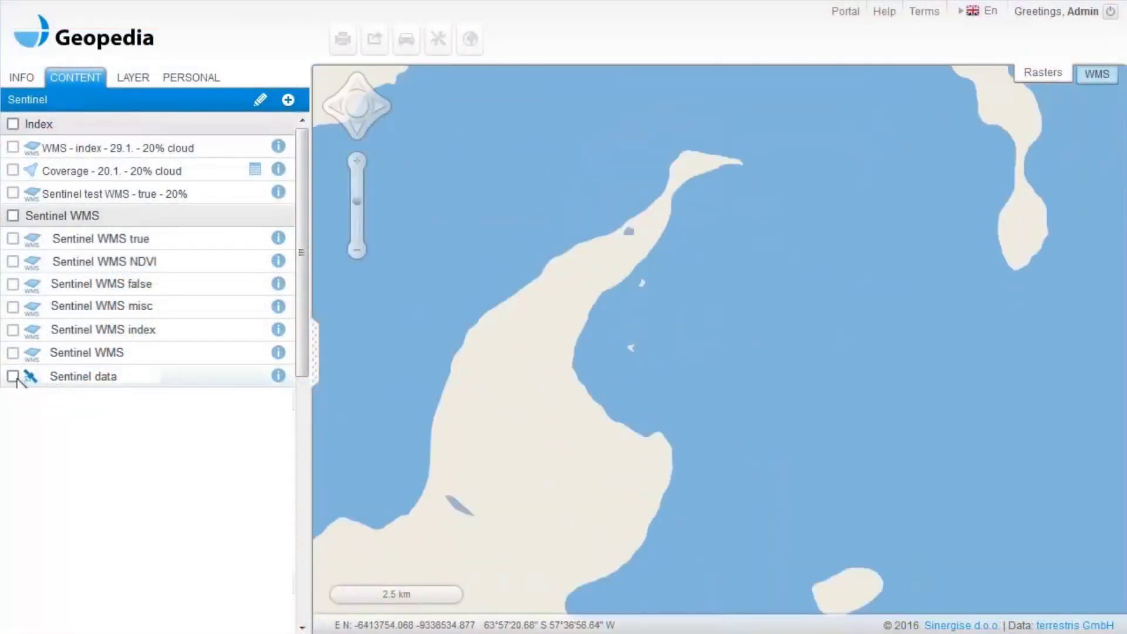